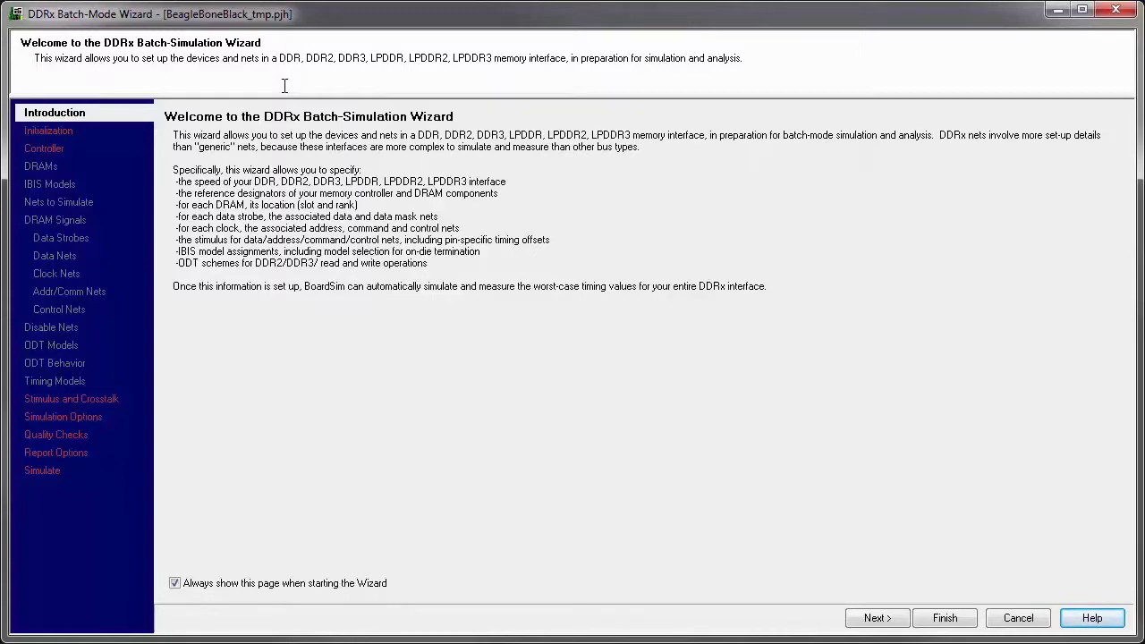
Initialize the setup for a DDR3 interface with a data rate of 800 MT/s
click(879, 618)
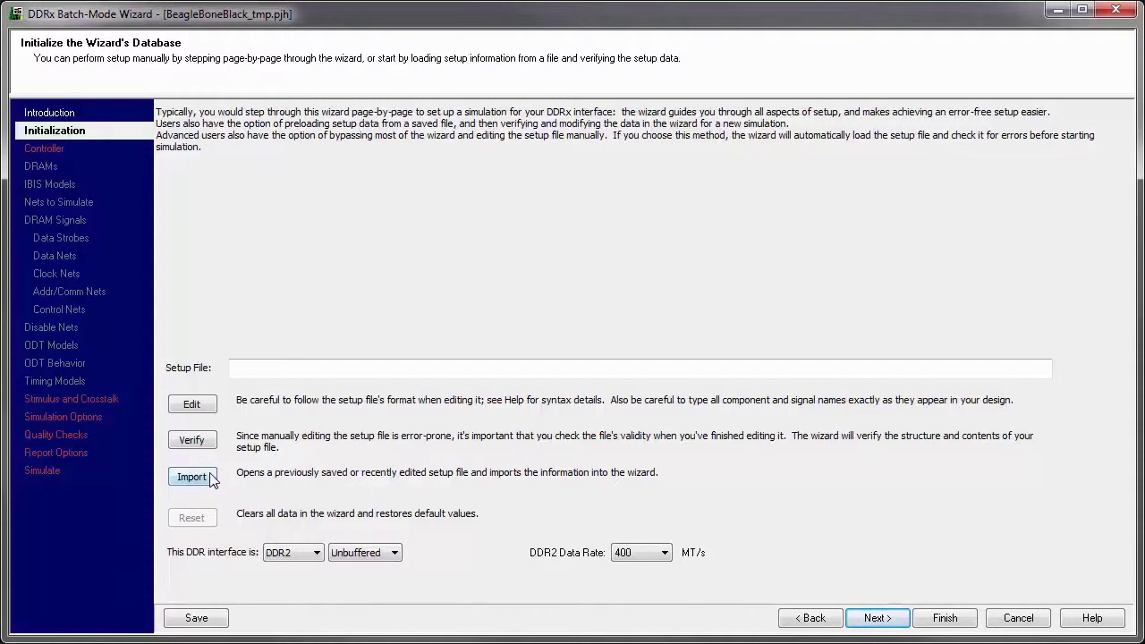
click(290, 555)
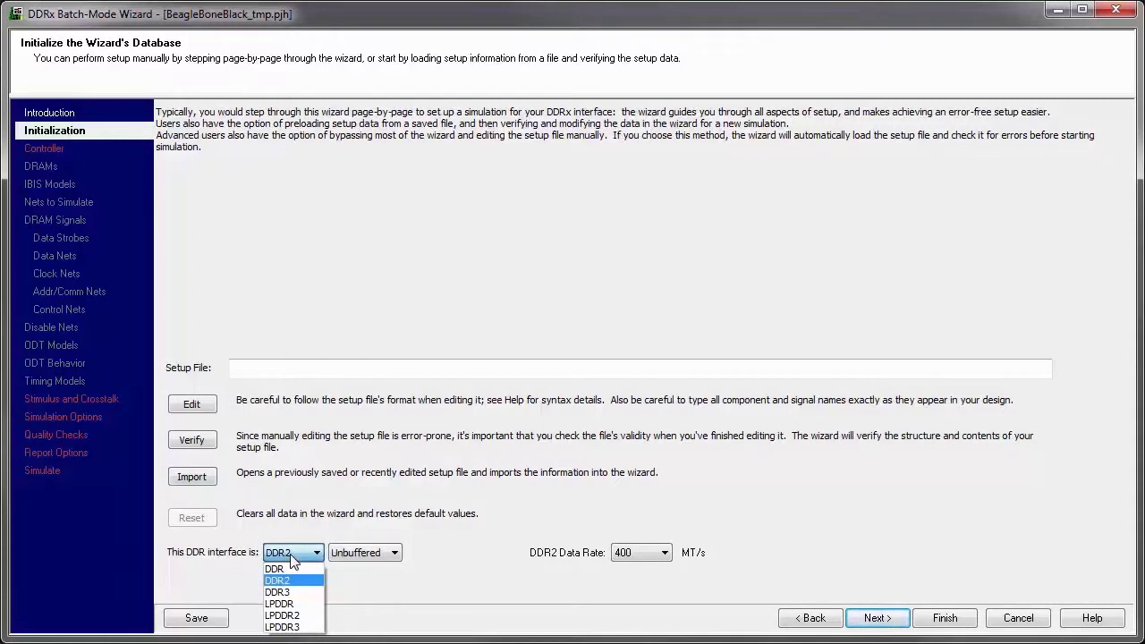
click(285, 591)
click(648, 555)
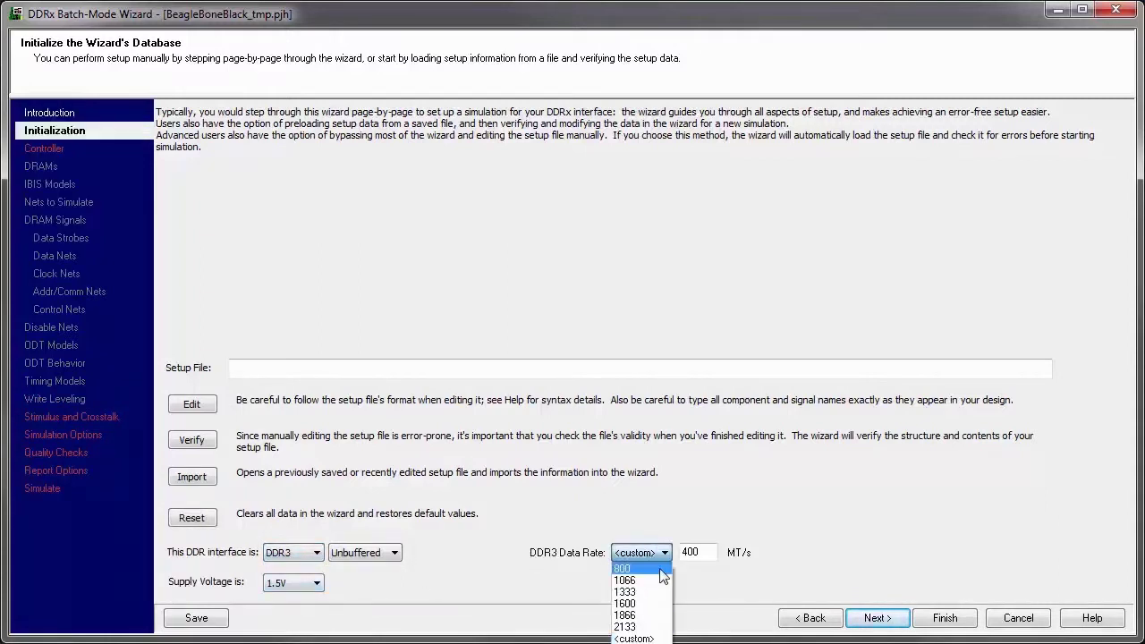
click(689, 583)
click(877, 619)
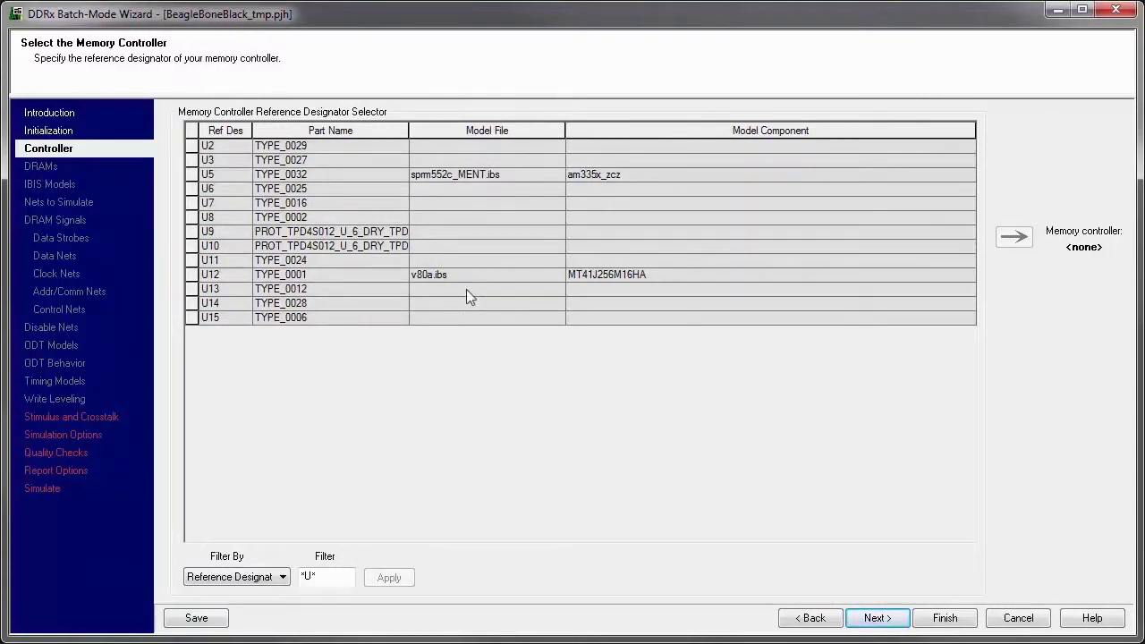
Assign U5, the am335x_zcz component, as the memory controller
click(194, 174)
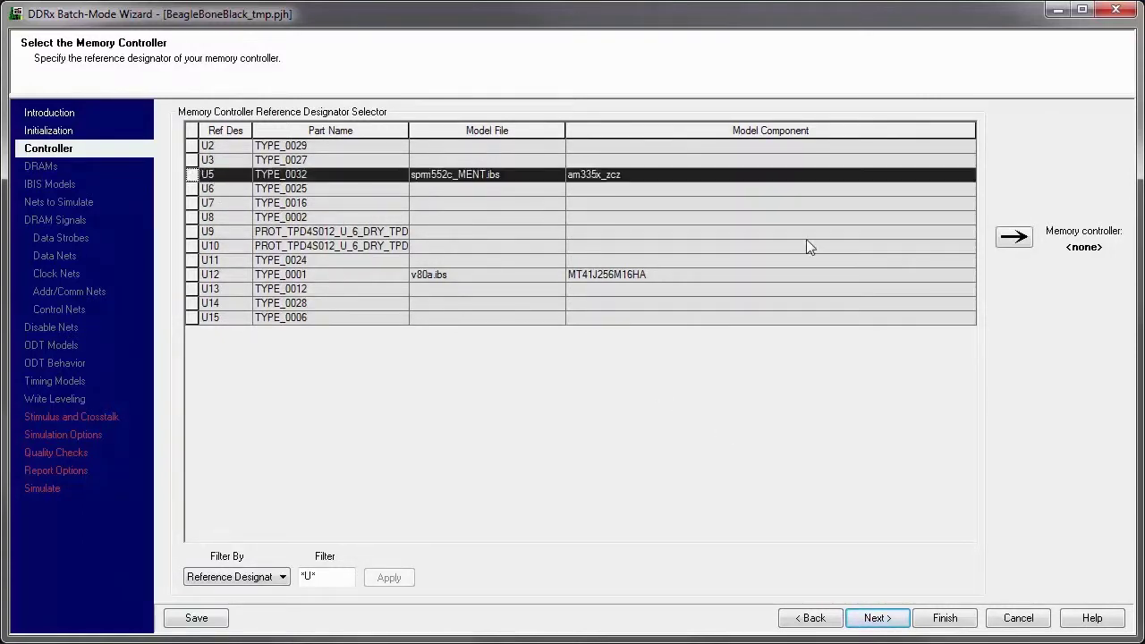
click(1018, 240)
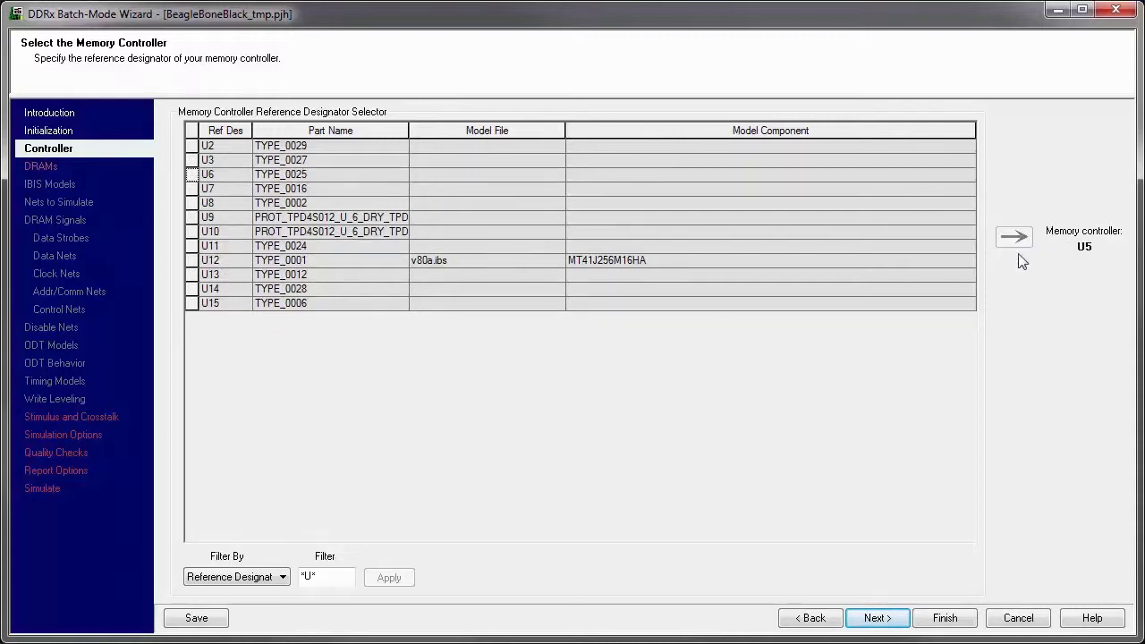
click(873, 618)
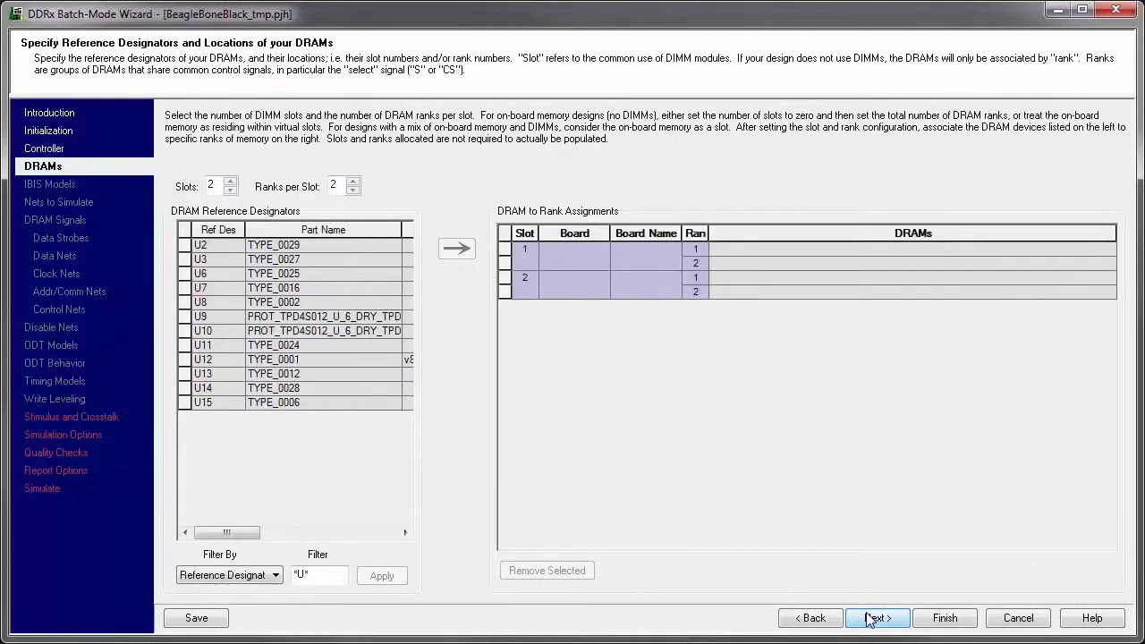
Configure one slot with one rank per slot and assign DRAM U12 to that rank
click(230, 190)
click(352, 189)
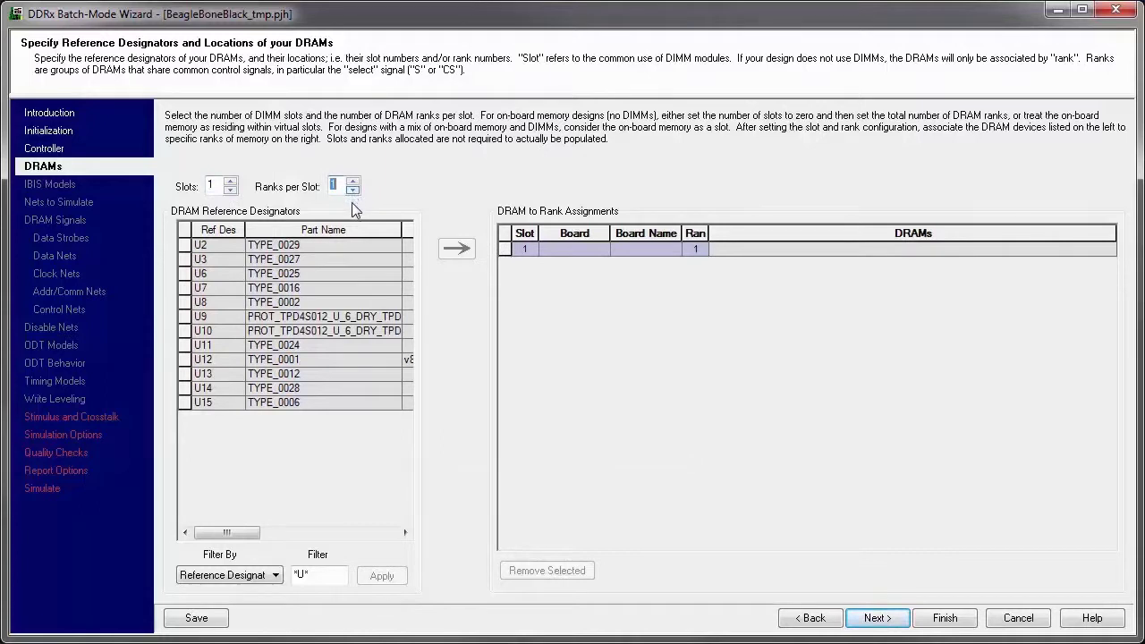
click(190, 360)
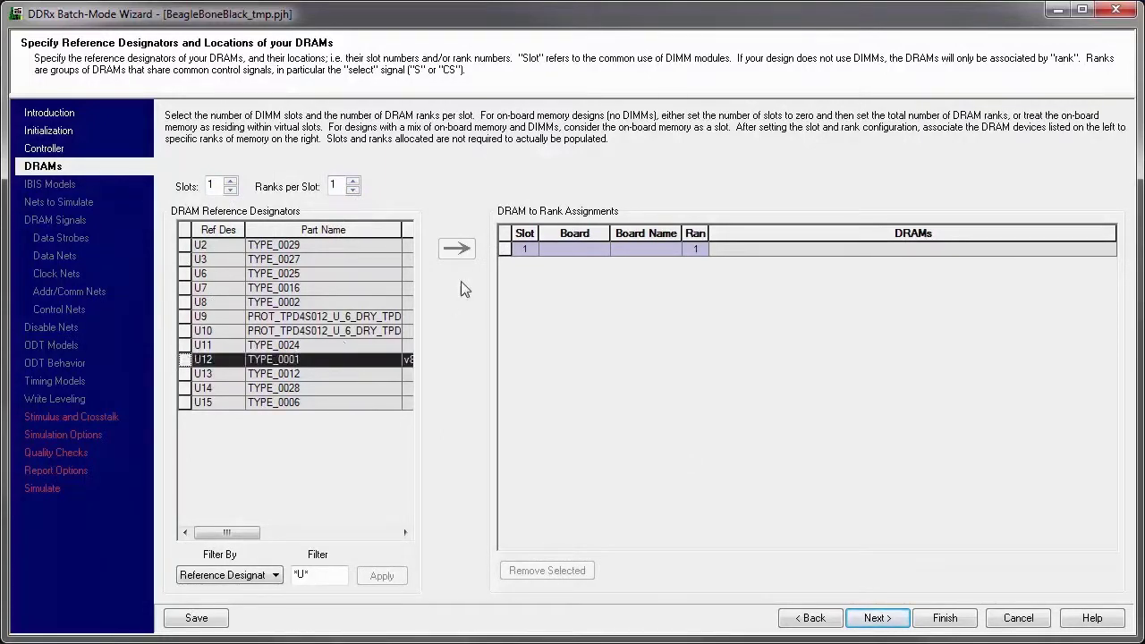
click(504, 250)
click(456, 248)
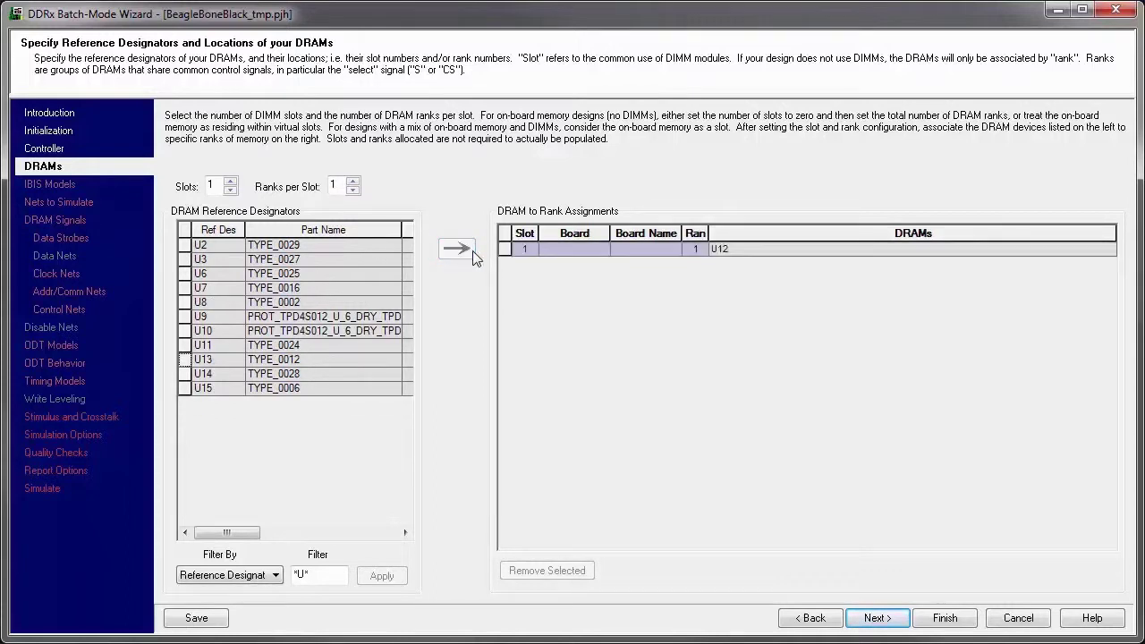
click(882, 619)
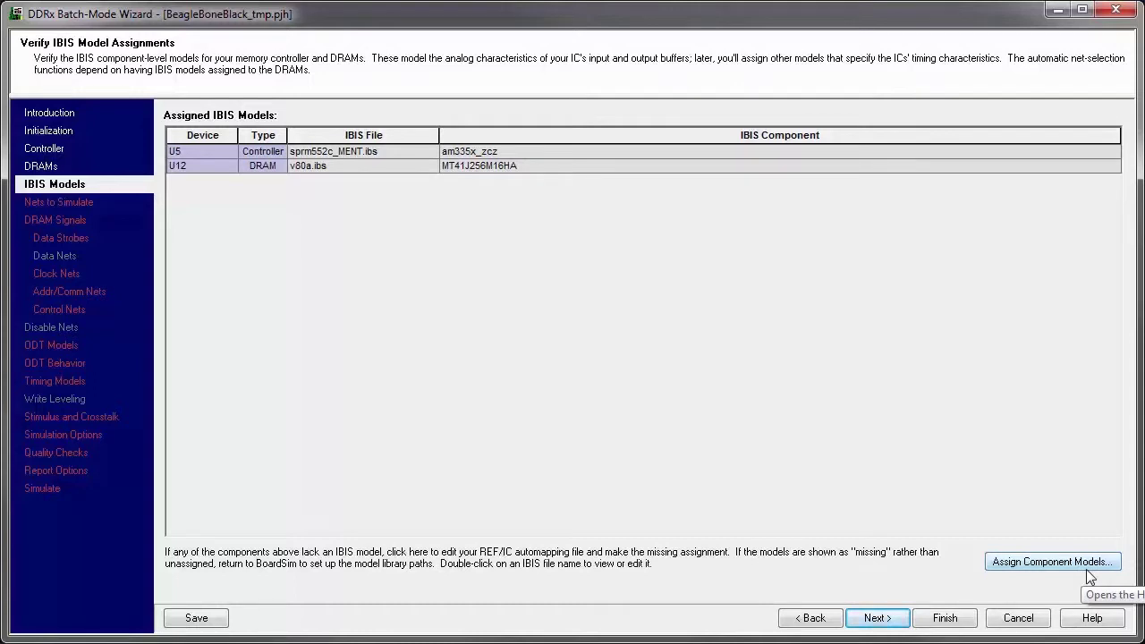
Accept the assigned IBIS models and default nets to simulate, and map the DRAM signals automatically
click(896, 619)
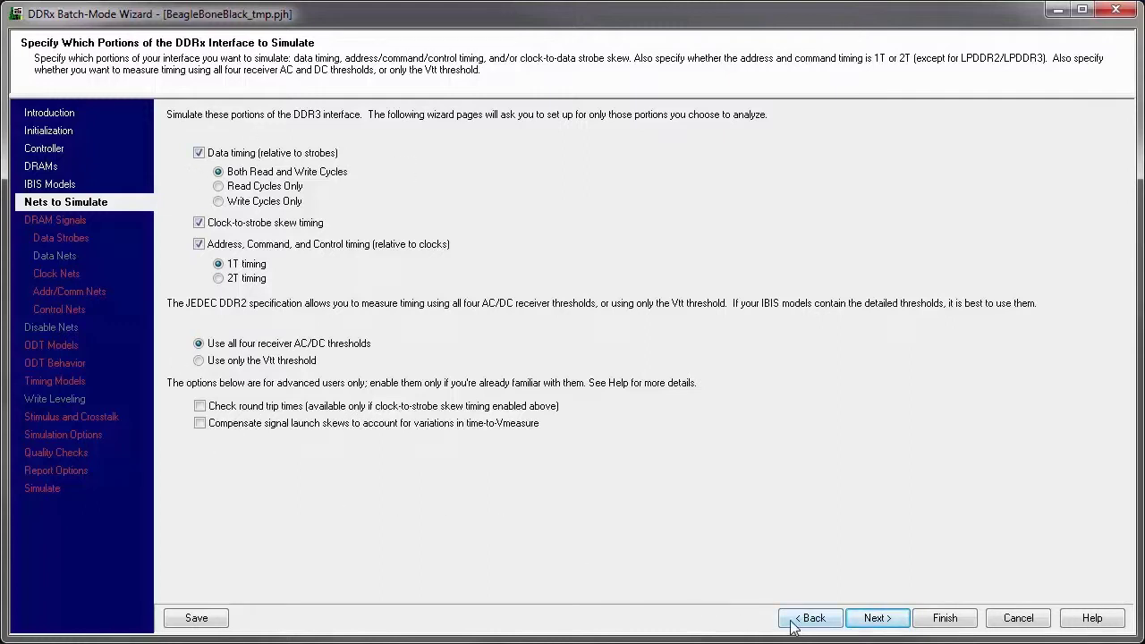
click(904, 625)
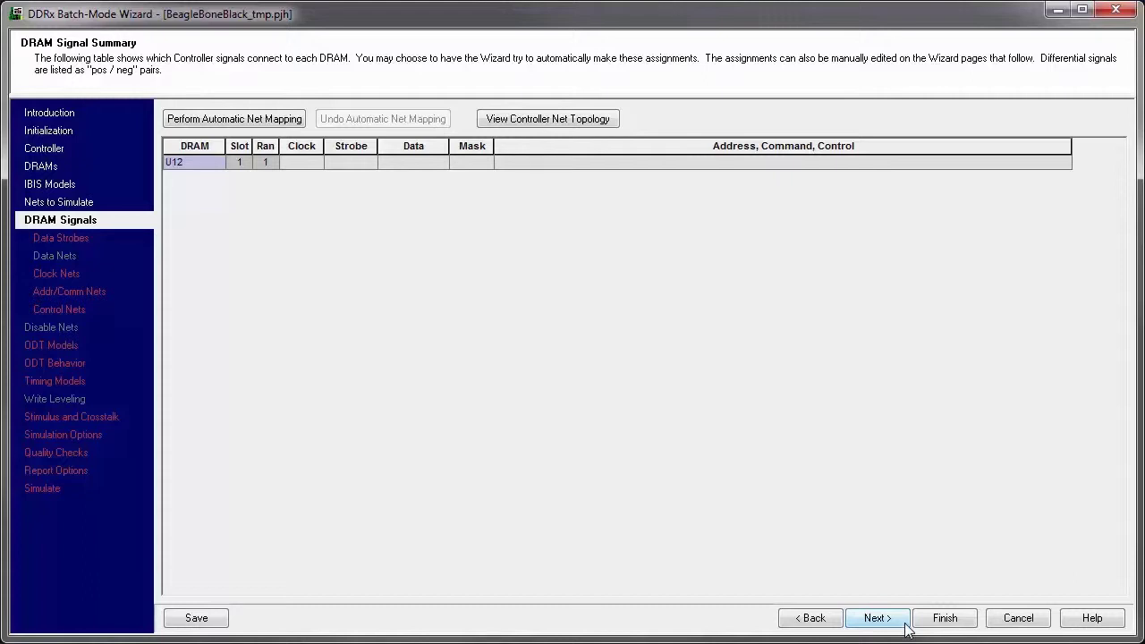
click(278, 125)
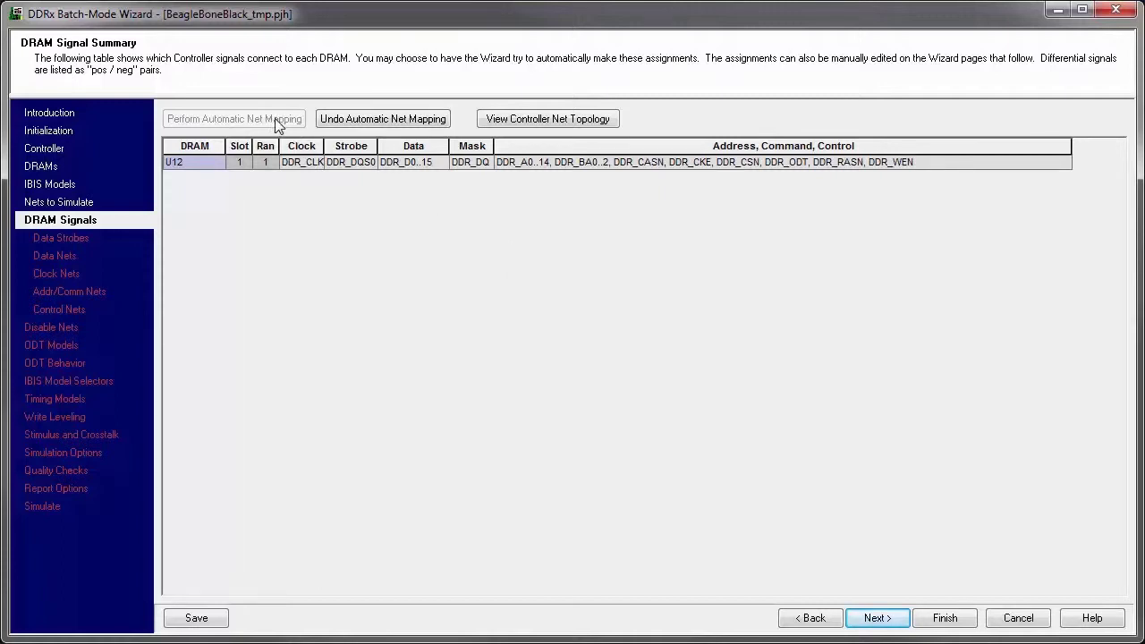
Accept the mapped strobe, data, clock, address/command and control nets, keeping every net enabled for simulation
click(895, 624)
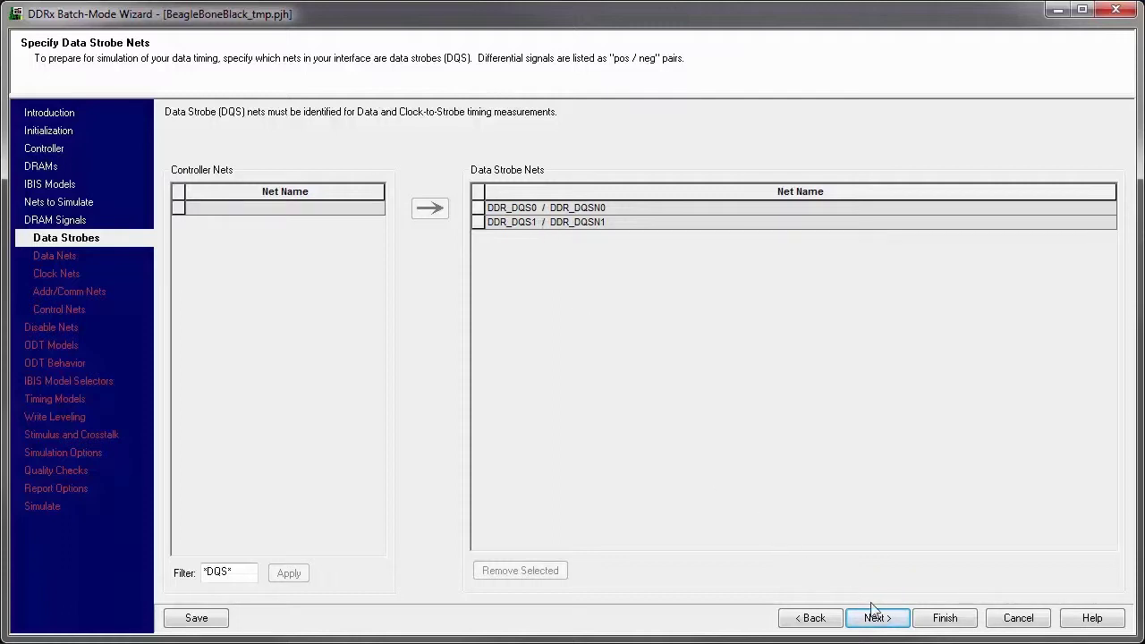
click(882, 623)
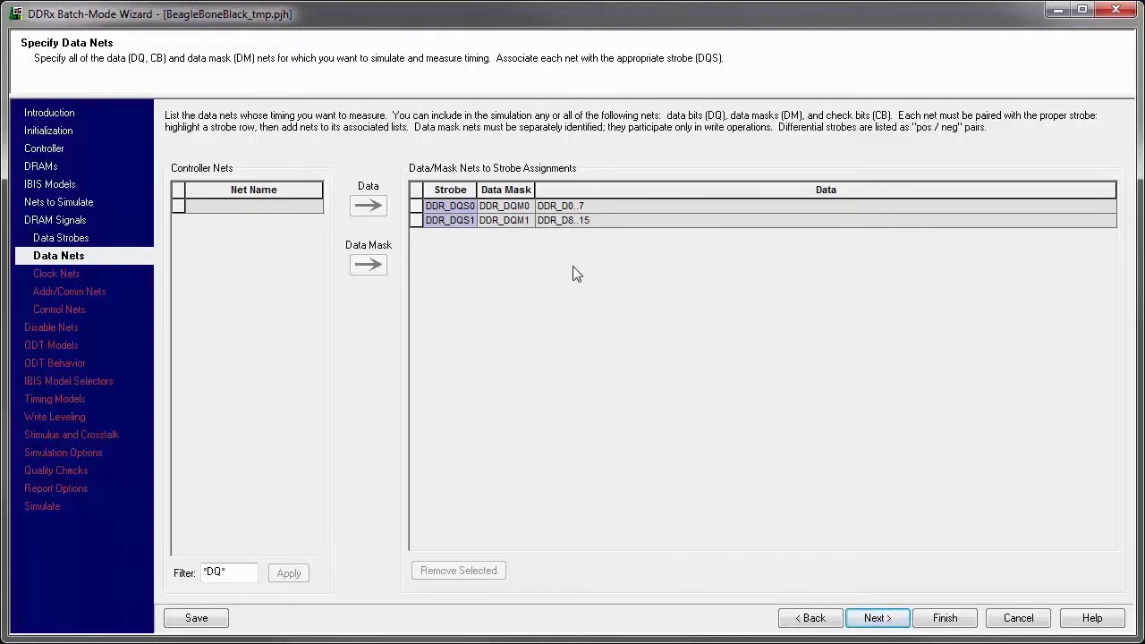
click(888, 626)
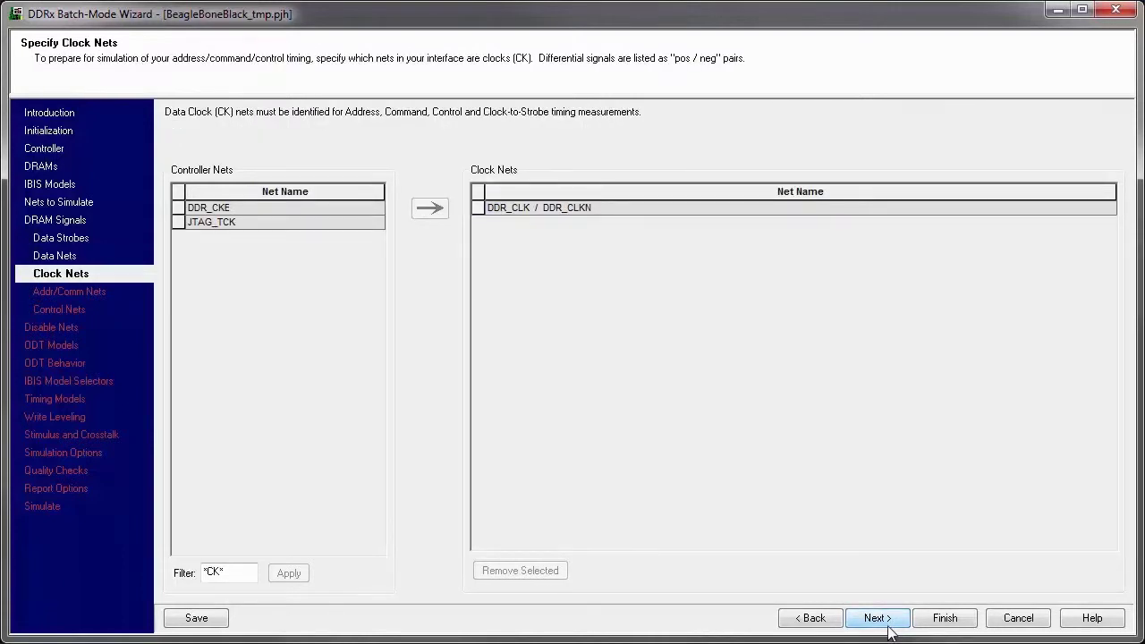
click(888, 629)
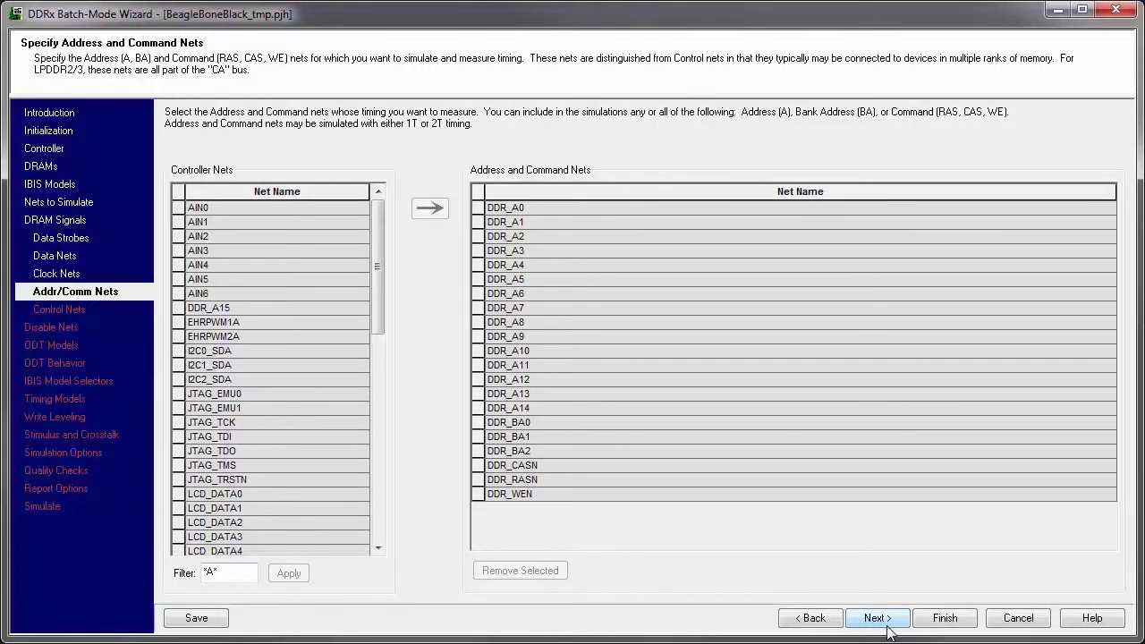
click(882, 622)
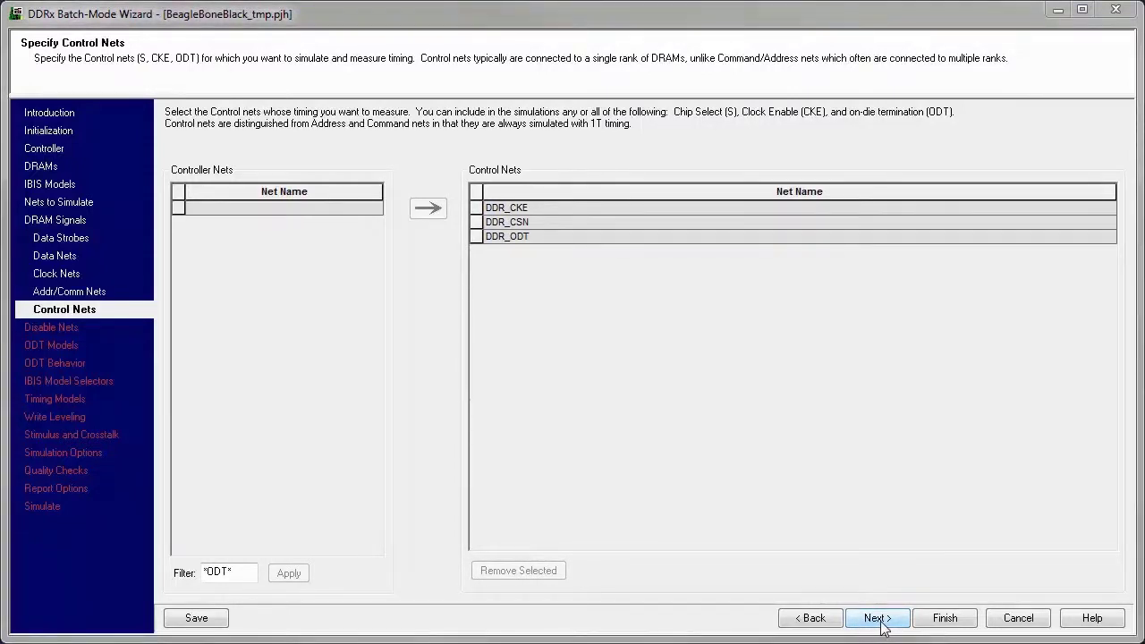
click(876, 618)
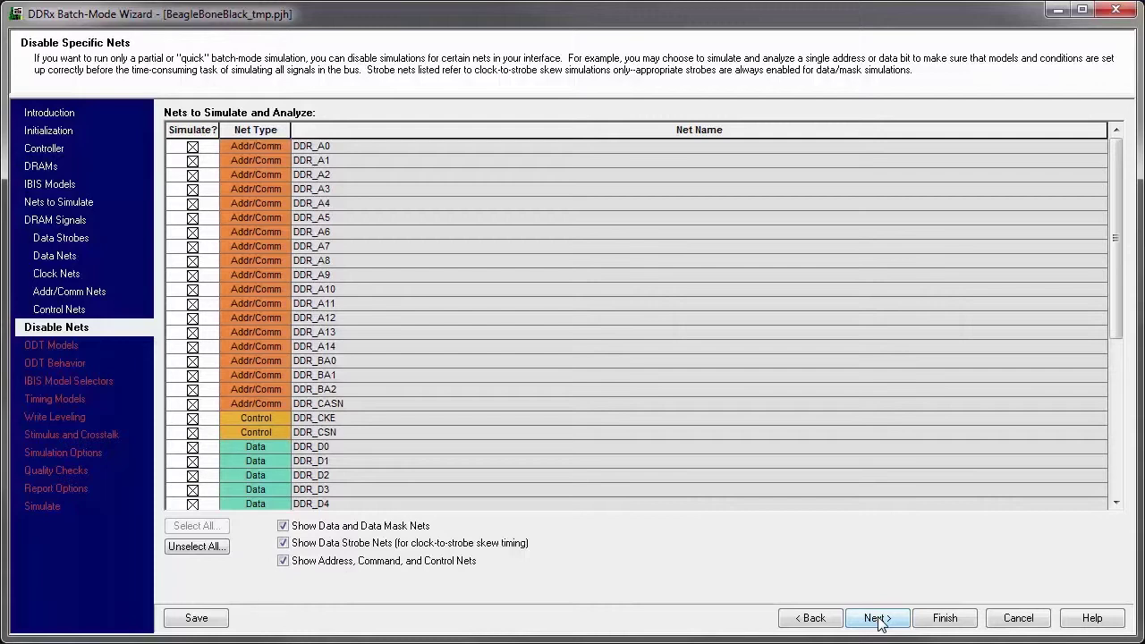
click(878, 618)
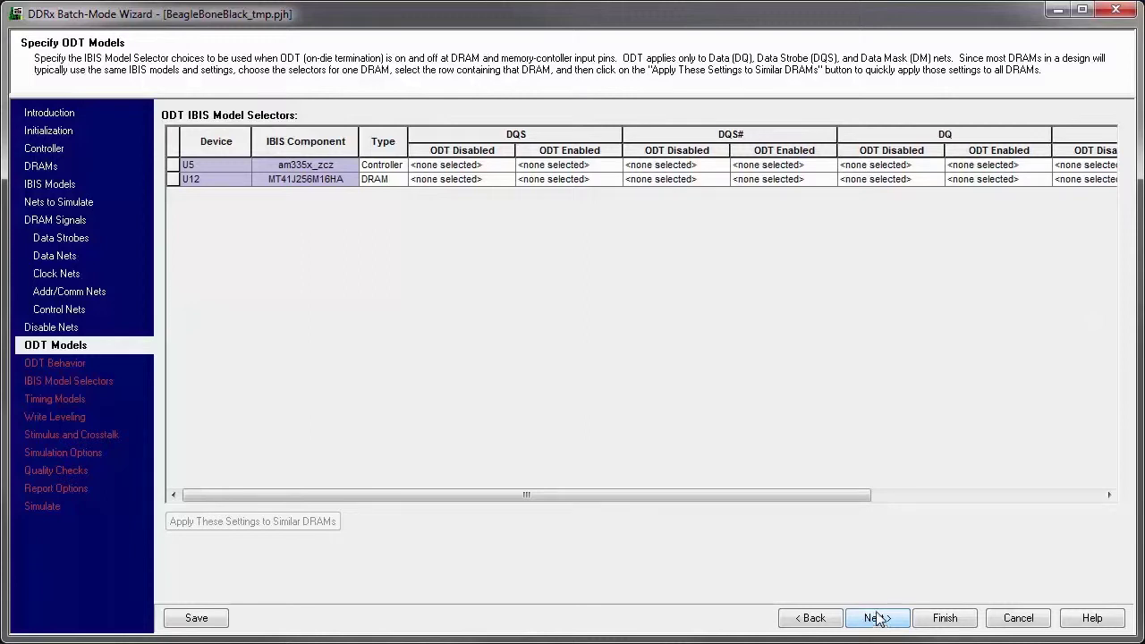
Check the ODT Disabled model choices for U12's DQS signals without assigning any, and keep the default ODT behavior
click(465, 181)
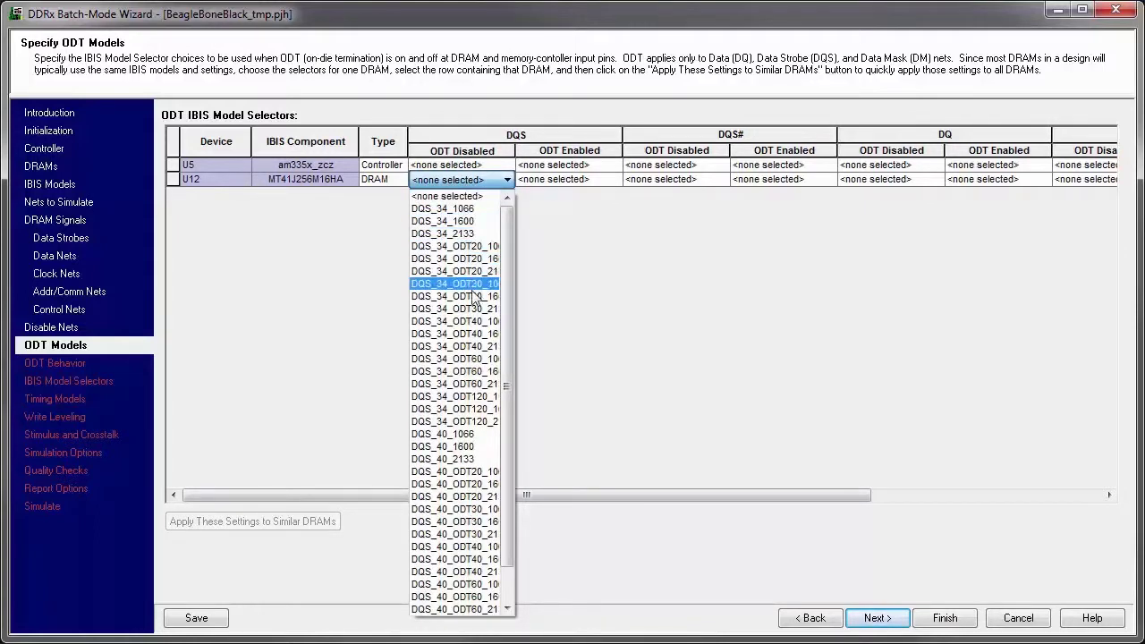
click(546, 312)
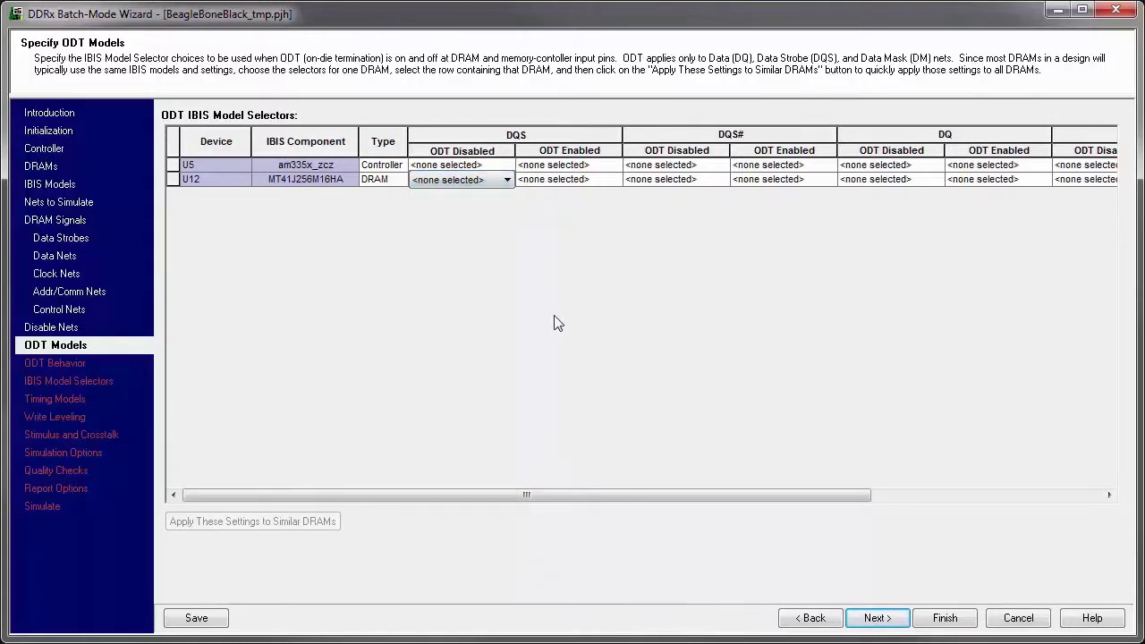
click(878, 618)
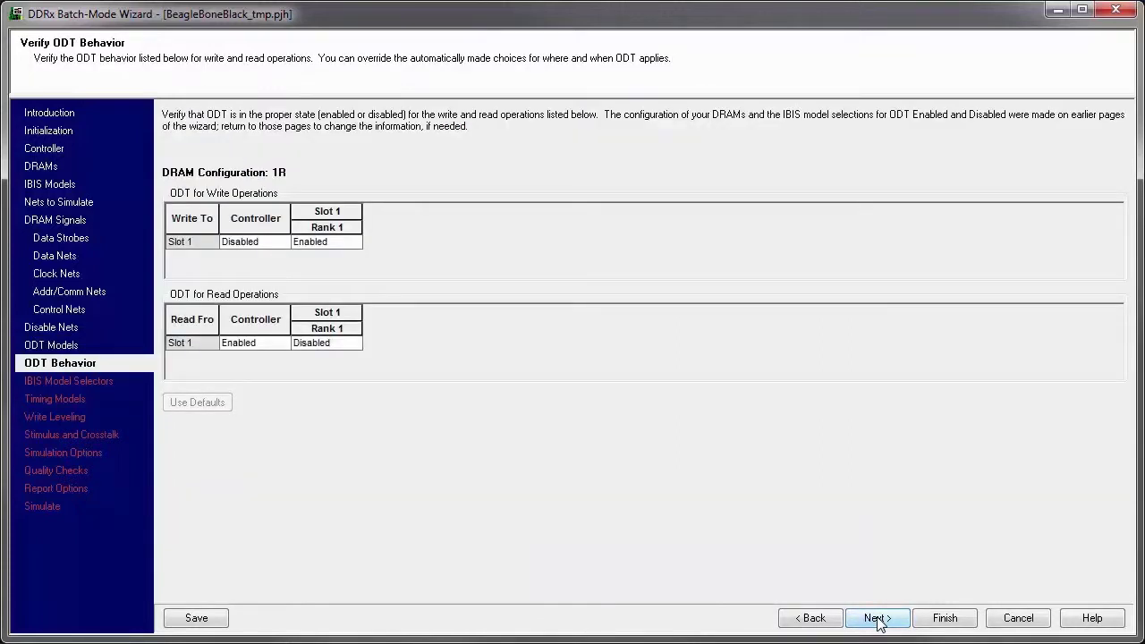
click(878, 618)
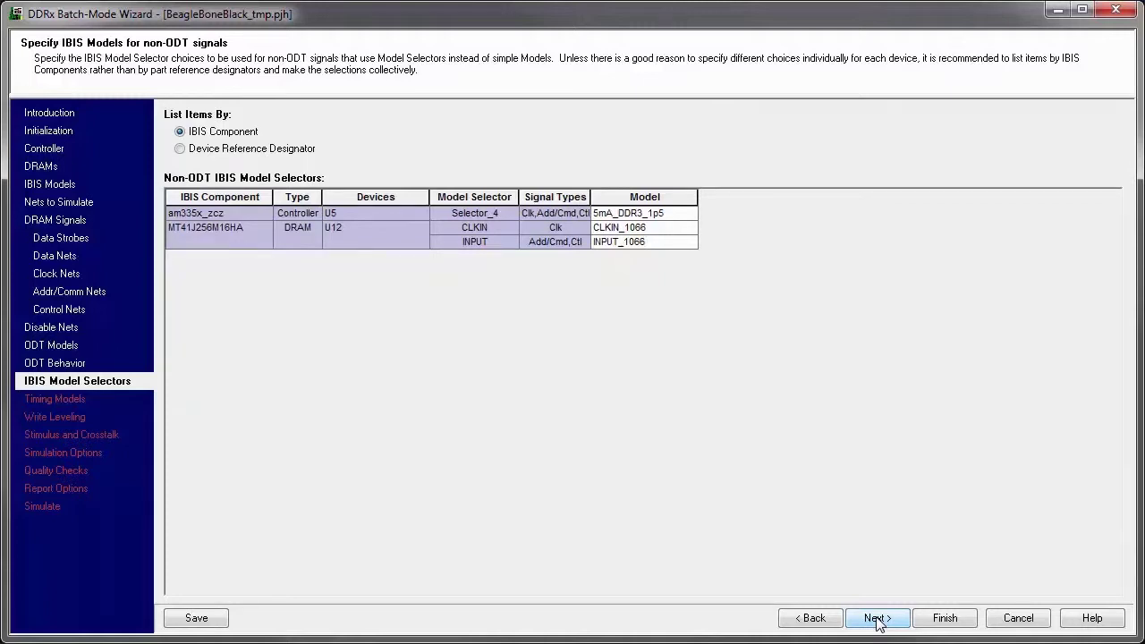
Keep the default non-ODT model selectors, the DDR3_800 timing models and the empty write-leveling delay table
click(877, 618)
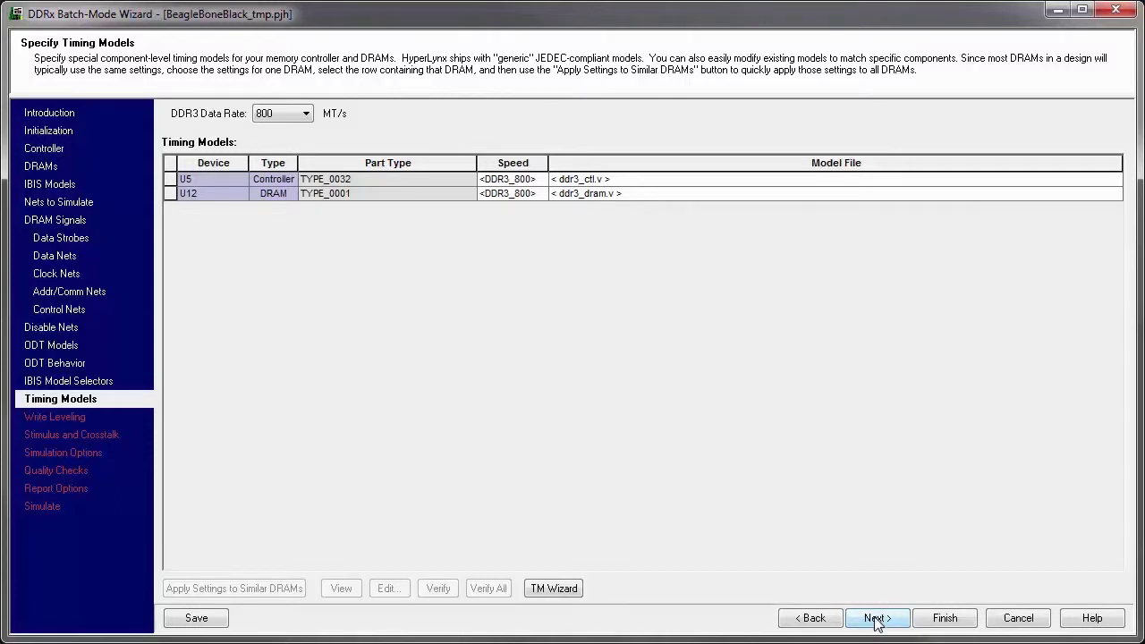
click(877, 623)
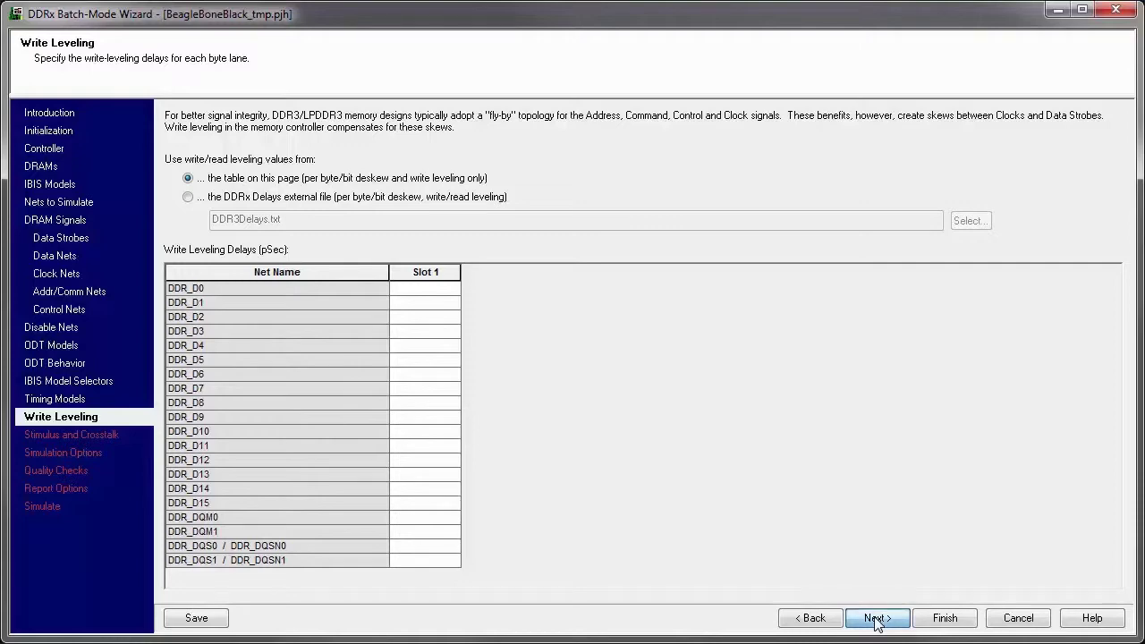
click(876, 618)
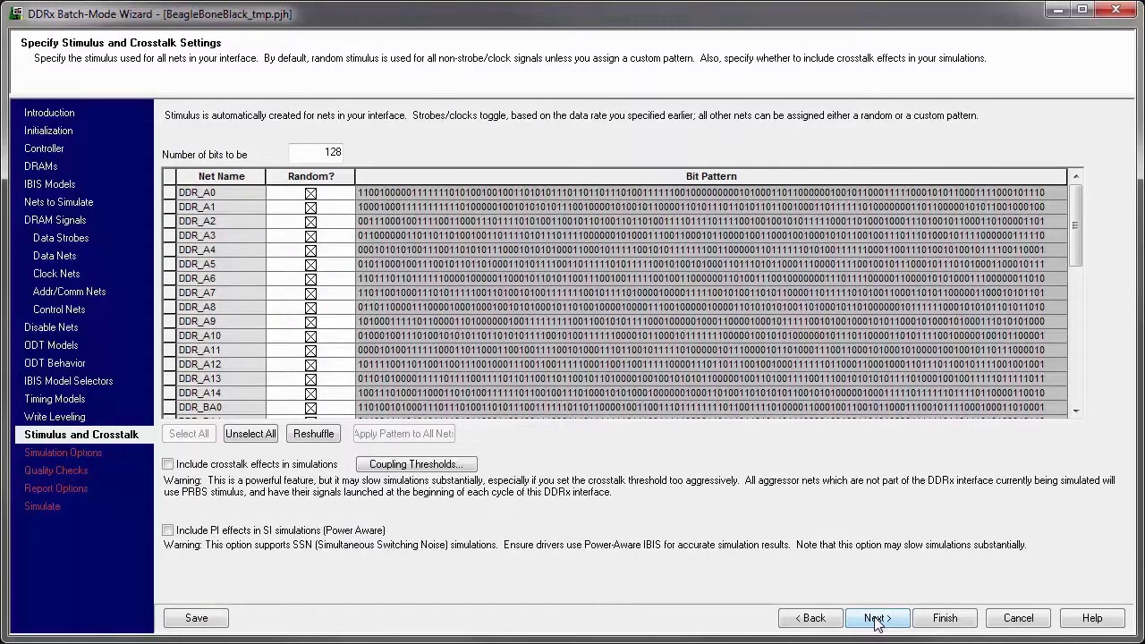
Set the stimulus length to 10 bits and add the Fast-strong IC model corner alongside Slow-weak
drag(312, 153, 429, 174)
text(10)
key(Return)
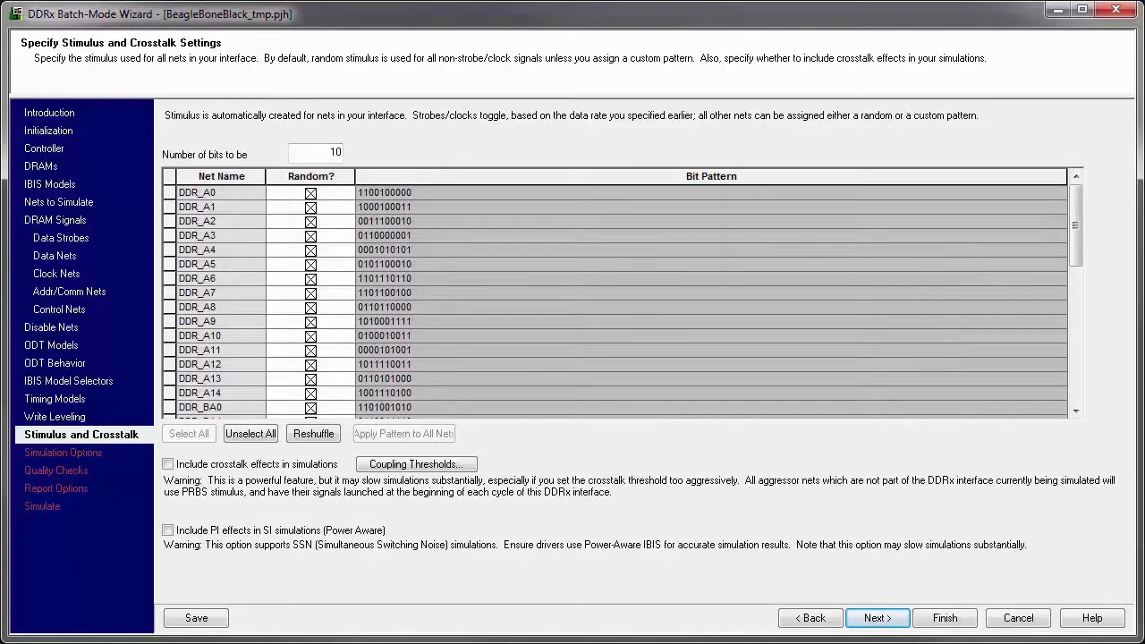
click(876, 626)
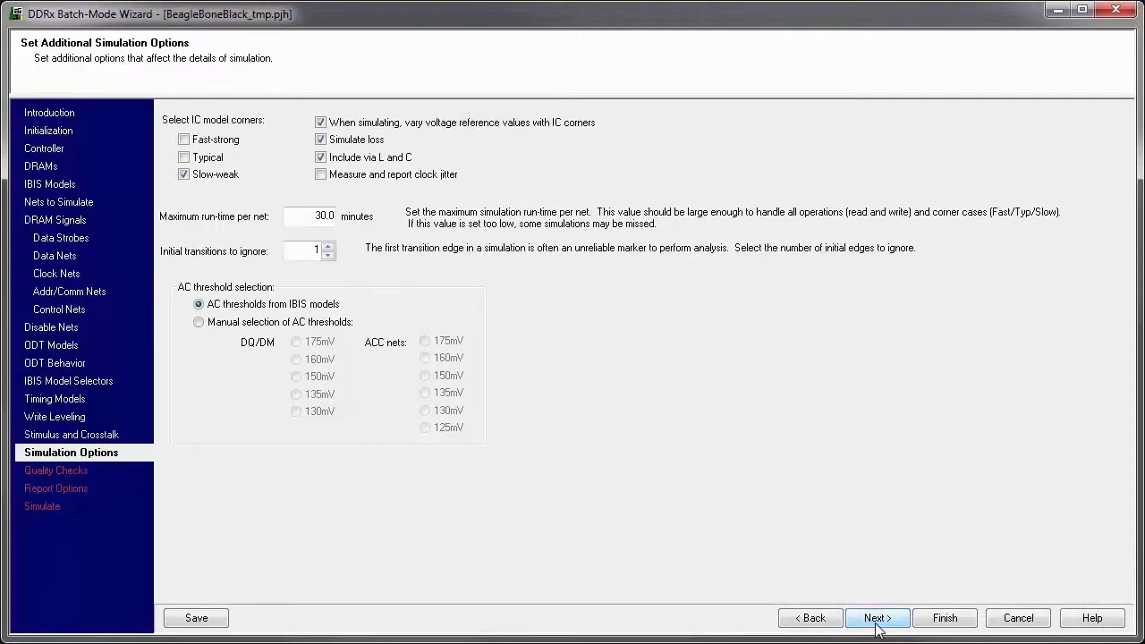
click(185, 142)
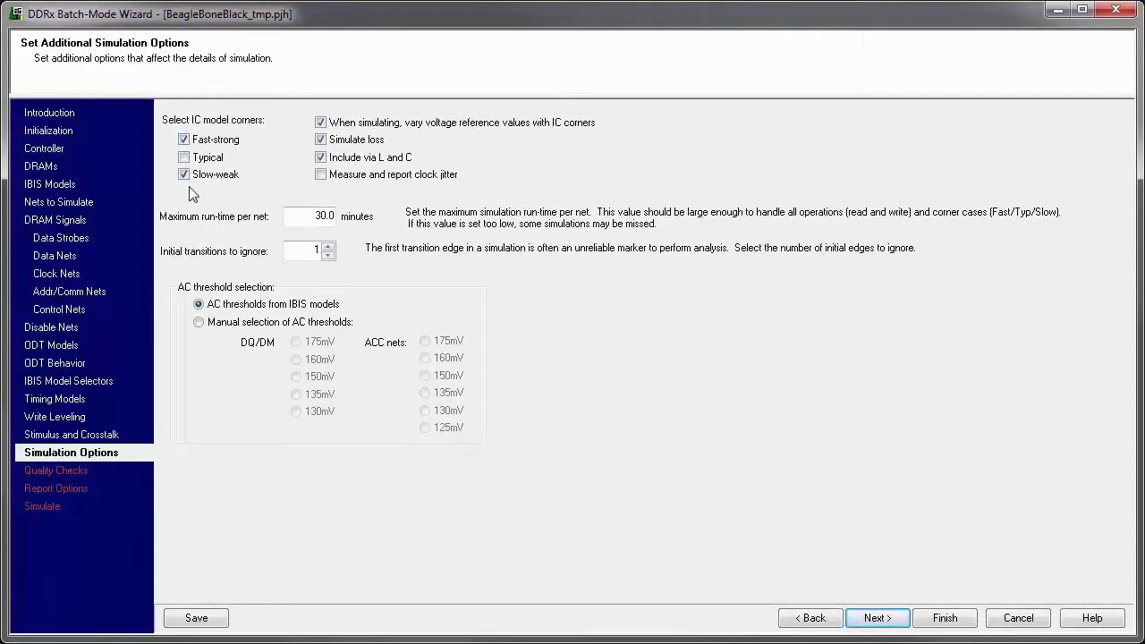
click(872, 619)
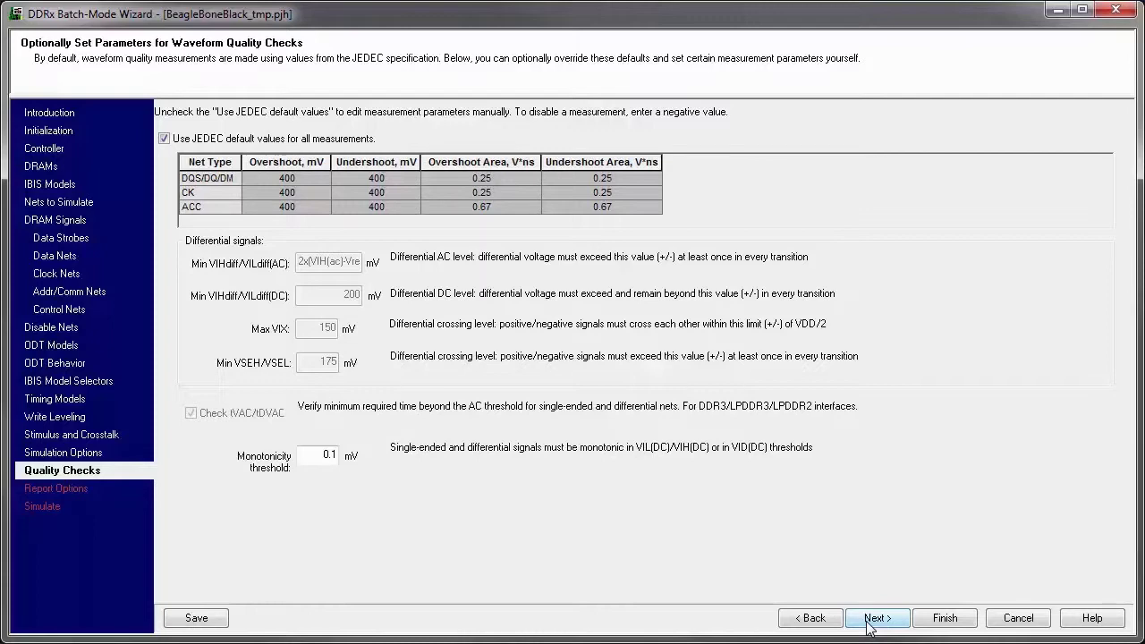
Accept the JEDEC default quality checks and current report options, and save the DDR3 setup data without launching the simulation
click(870, 627)
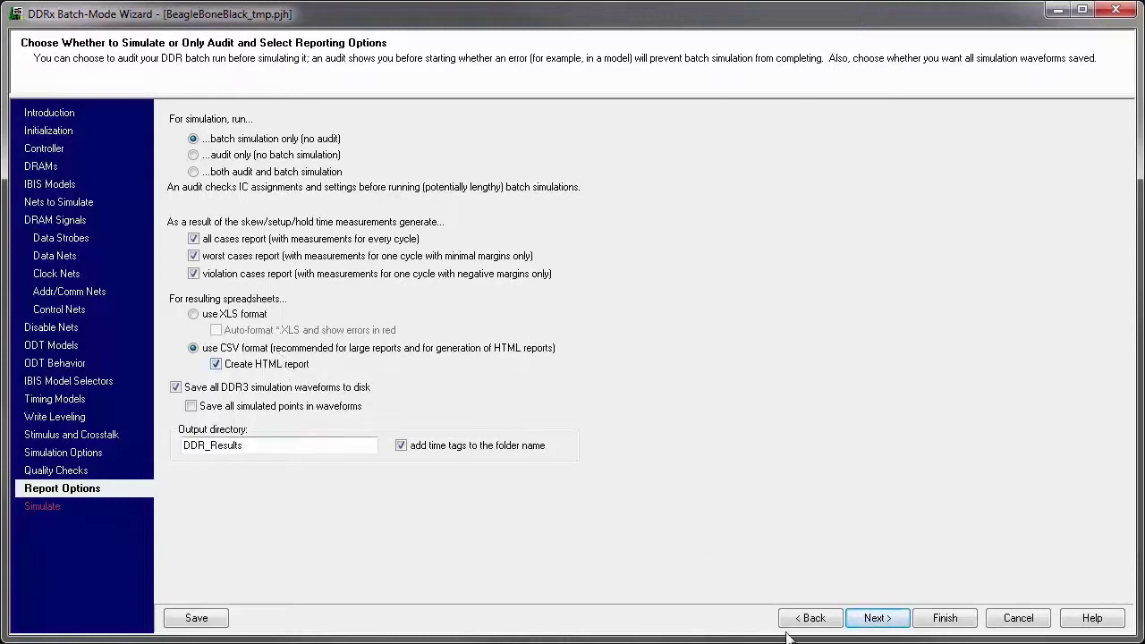
click(875, 618)
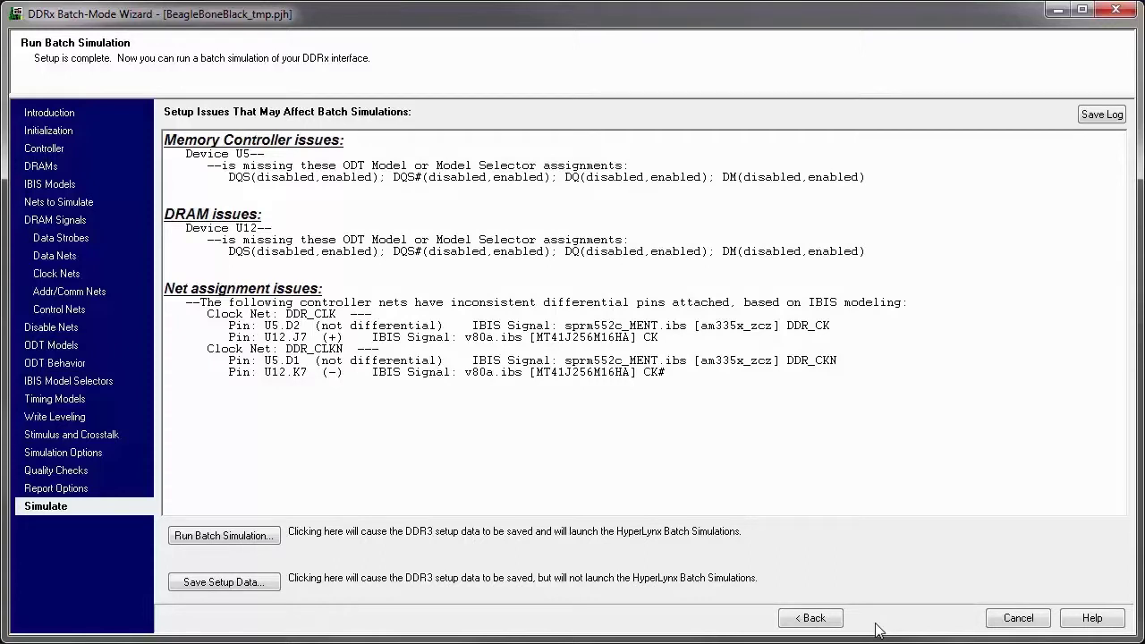
click(216, 586)
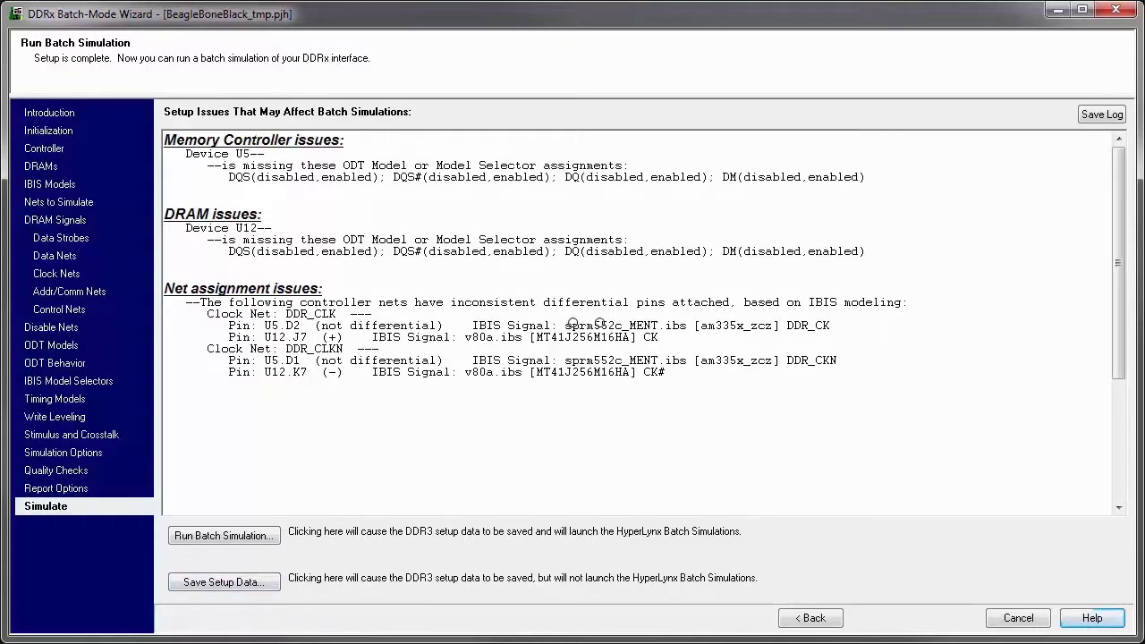
Import the saved setup file BeagleBoneBlack_SETUP.ddr into the wizard and check the ODT model selectors for U5 and U12
click(55, 119)
click(54, 132)
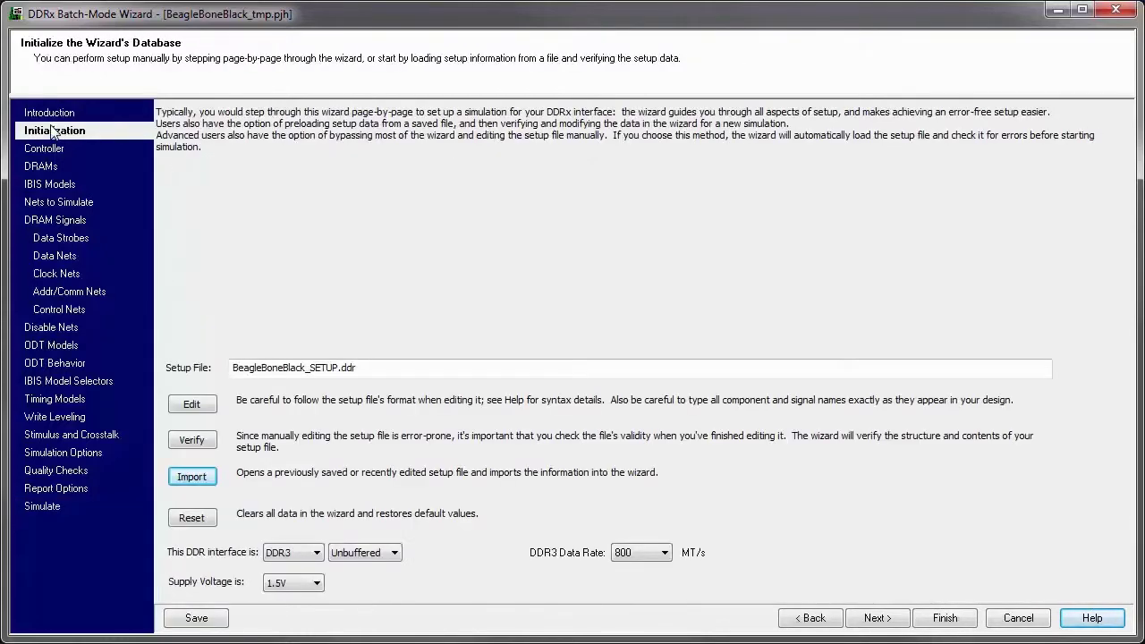
click(191, 477)
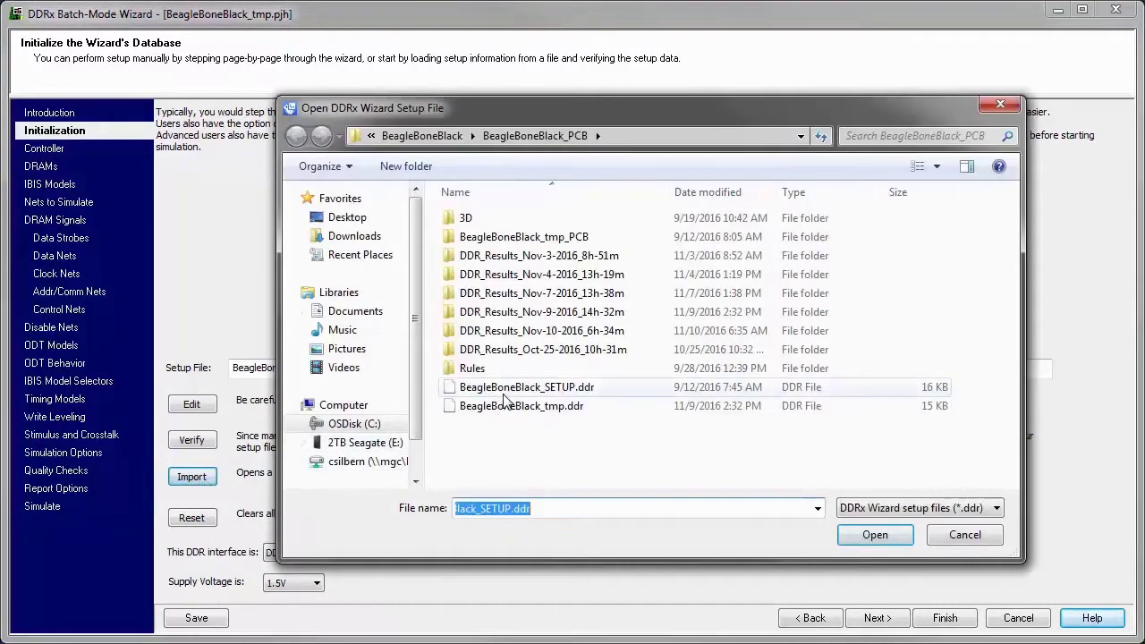
click(504, 393)
click(878, 534)
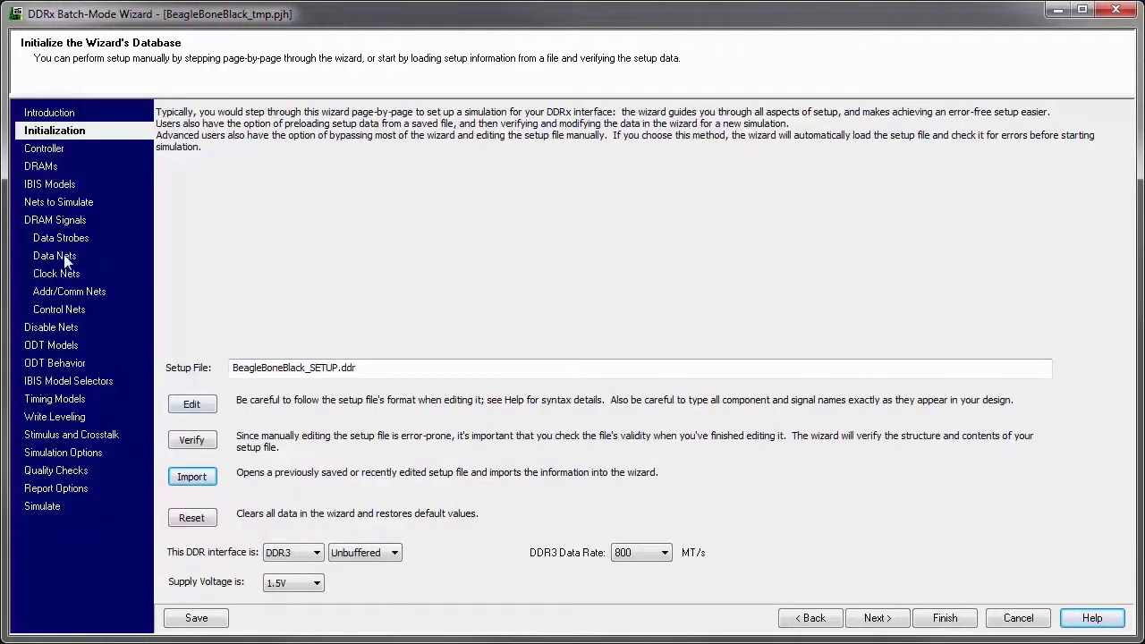
click(50, 346)
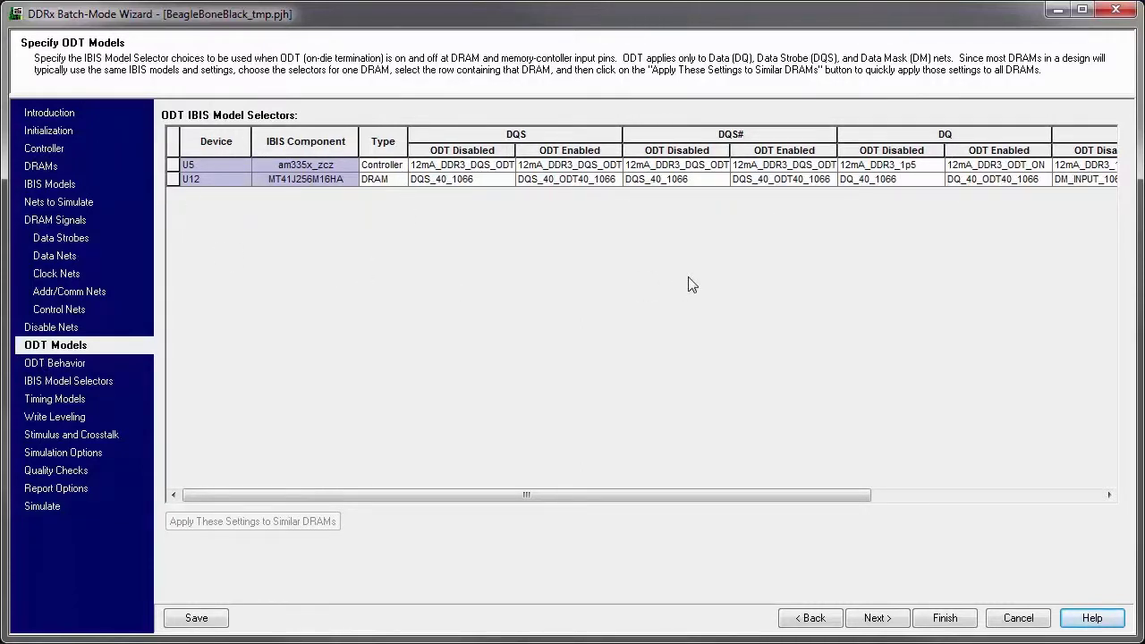
Launch the DDRx batch simulation with the imported setup and run it
click(71, 500)
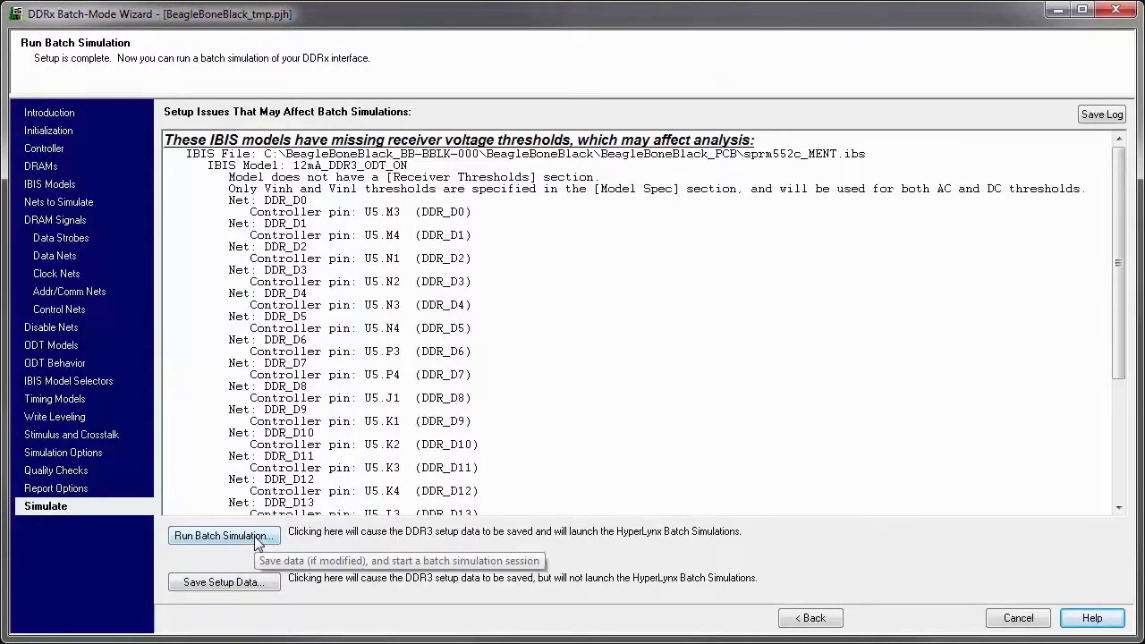
click(224, 535)
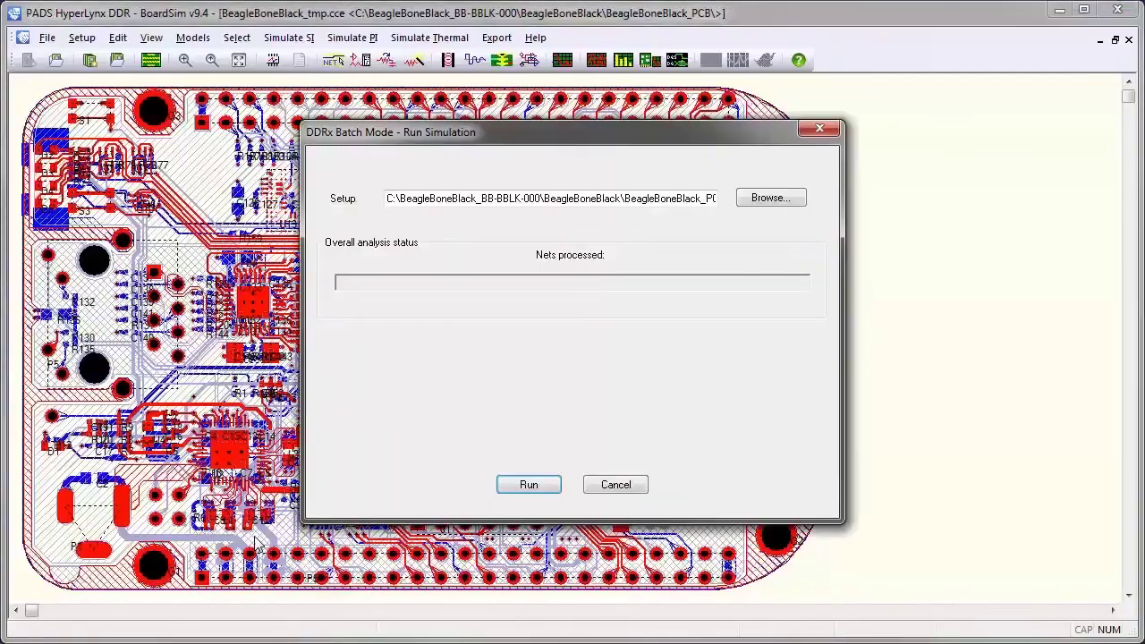
click(526, 483)
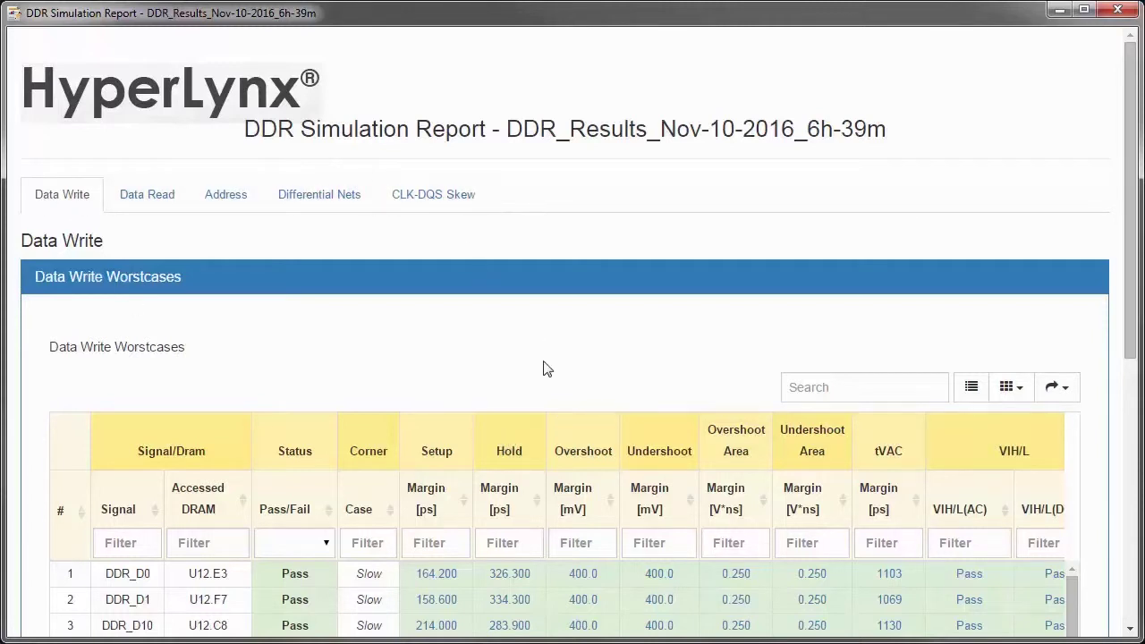
Examine the Data Write worst cases in the simulation report for pass/fail status and margins at the Slow and Fast corners
scroll(480, 477, down, 5)
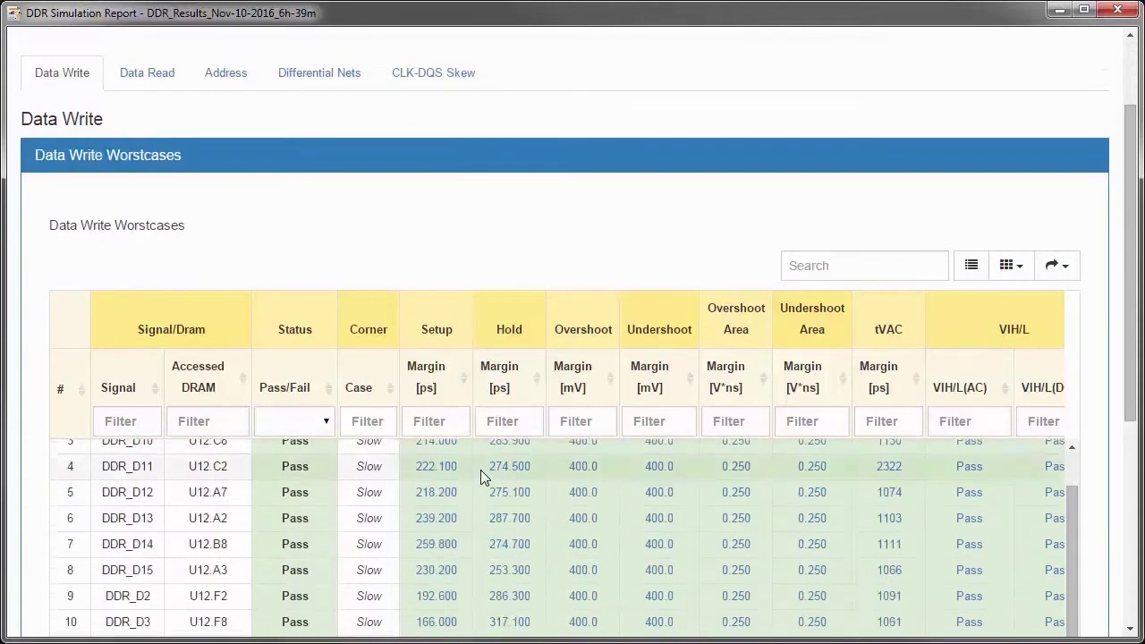
scroll(481, 470, down, 3)
scroll(691, 559, down, 3)
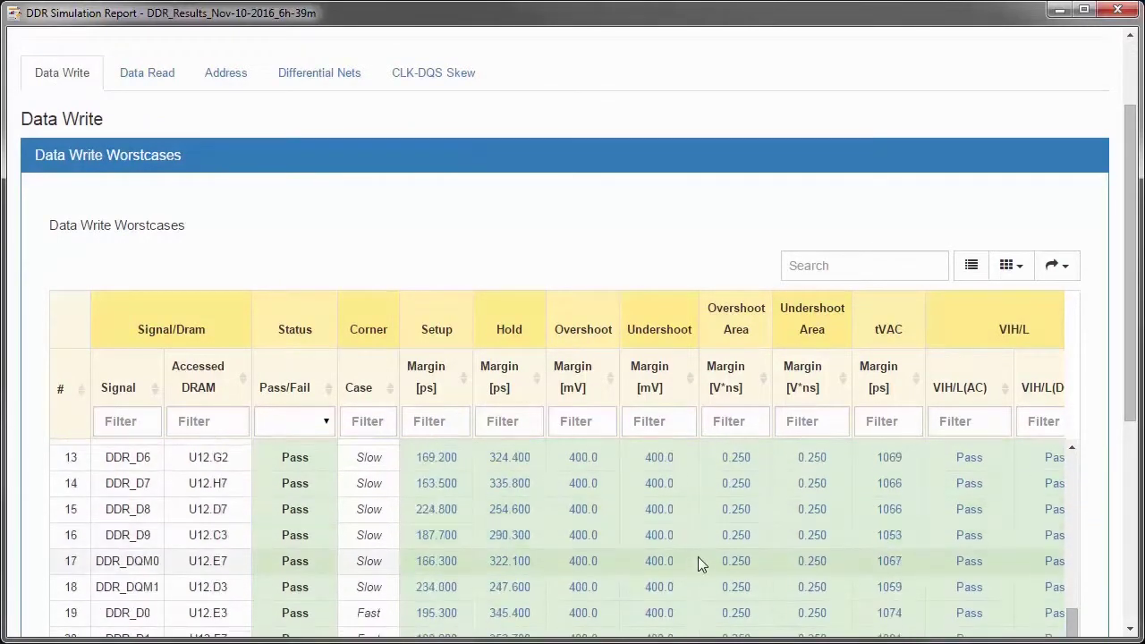
drag(1132, 387, 1123, 528)
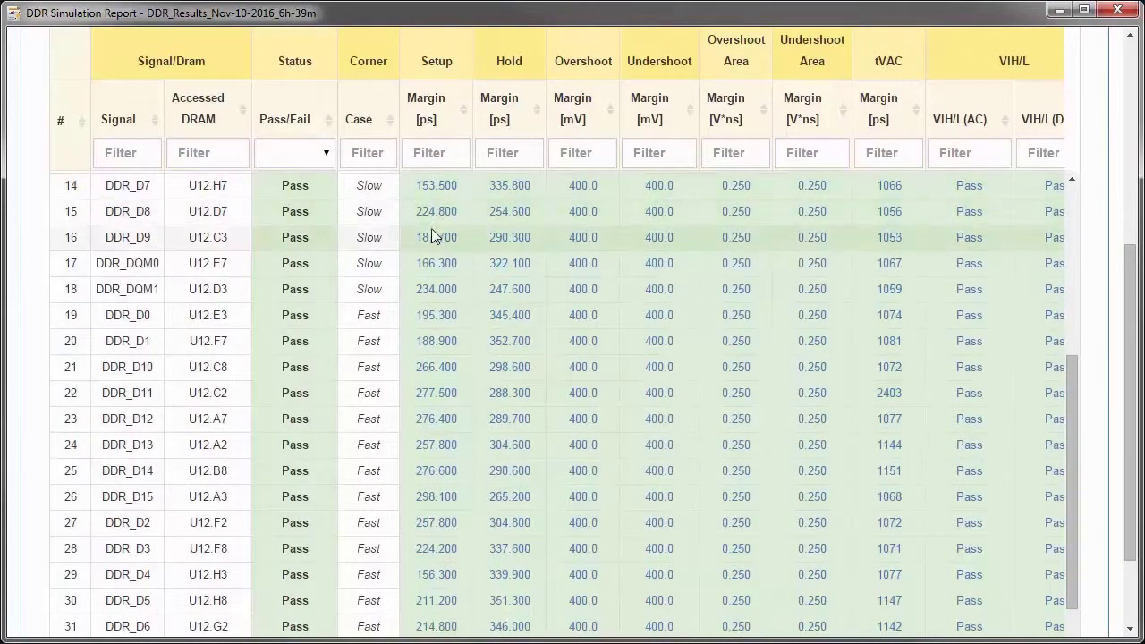
scroll(471, 394, down, 3)
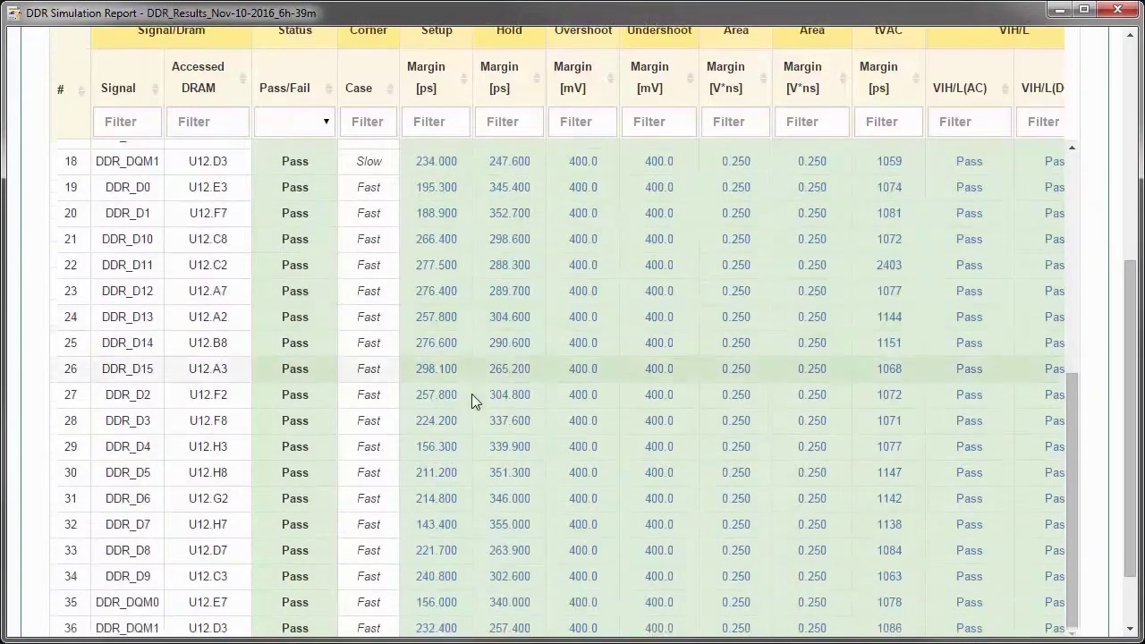
scroll(472, 393, up, 10)
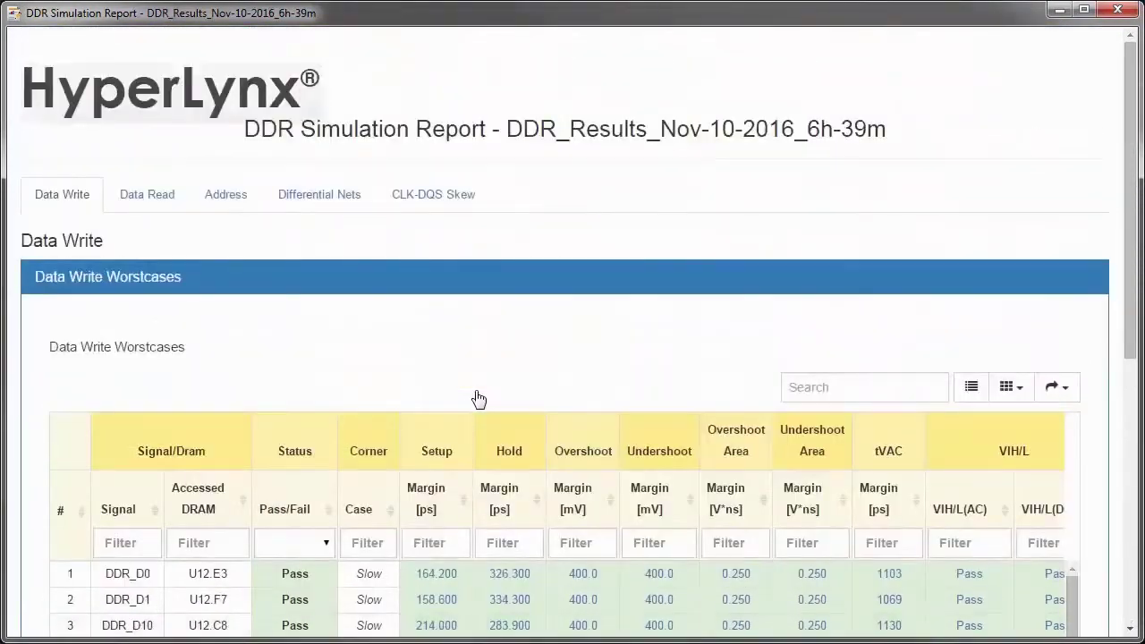
Review the Differential Nets worst cases through the Monotonic column, then close the report and dismiss the completion notice
click(307, 208)
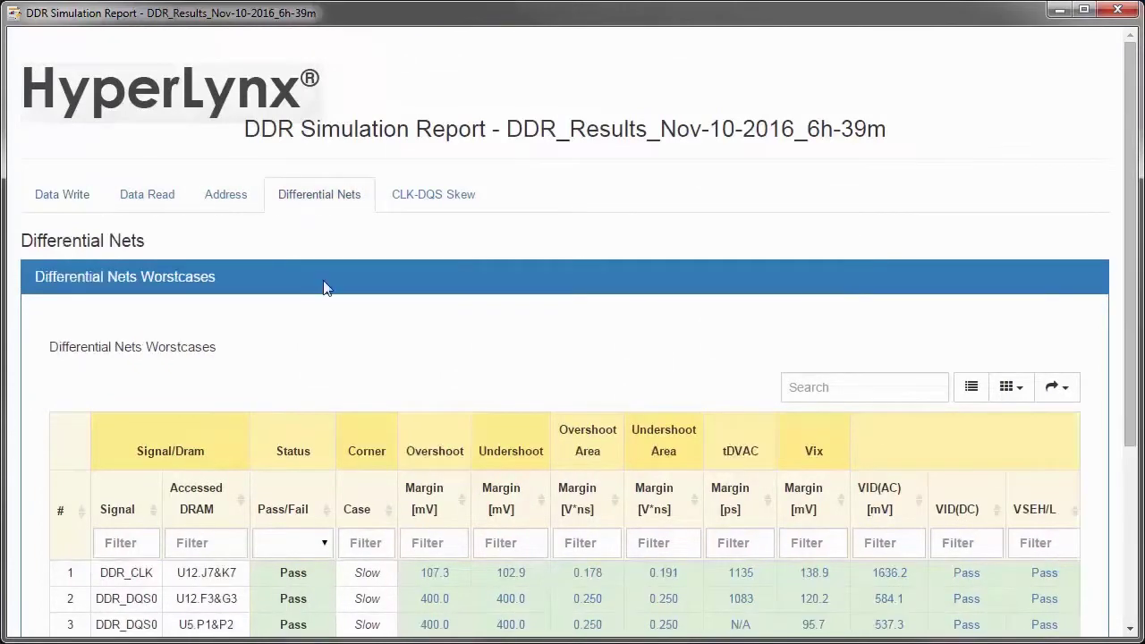
scroll(359, 317, down, 3)
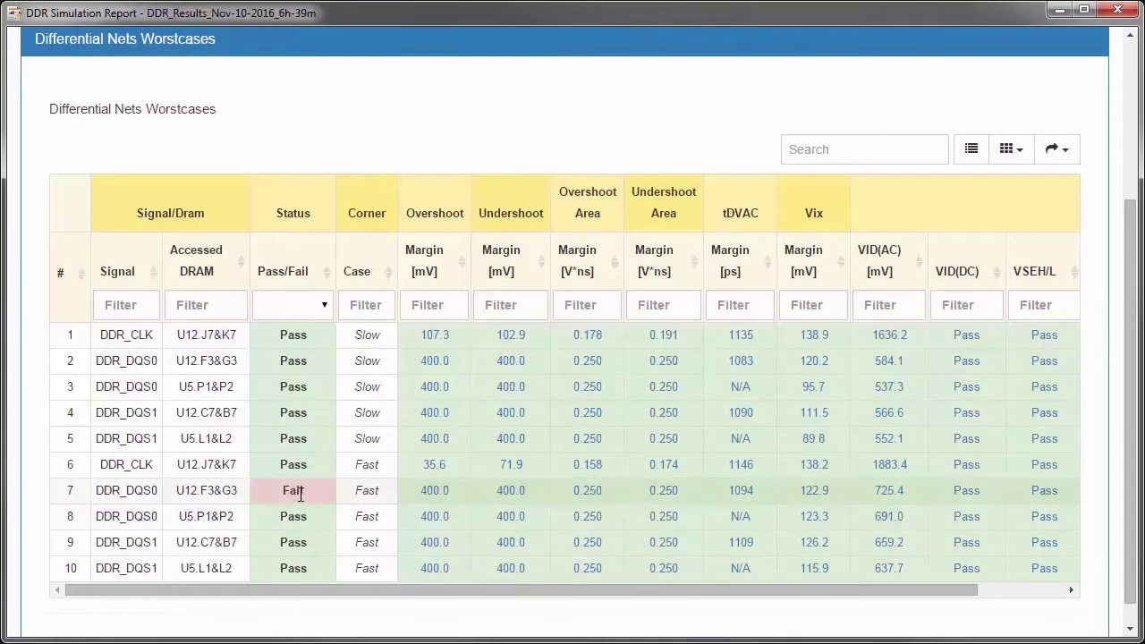
drag(265, 592, 384, 607)
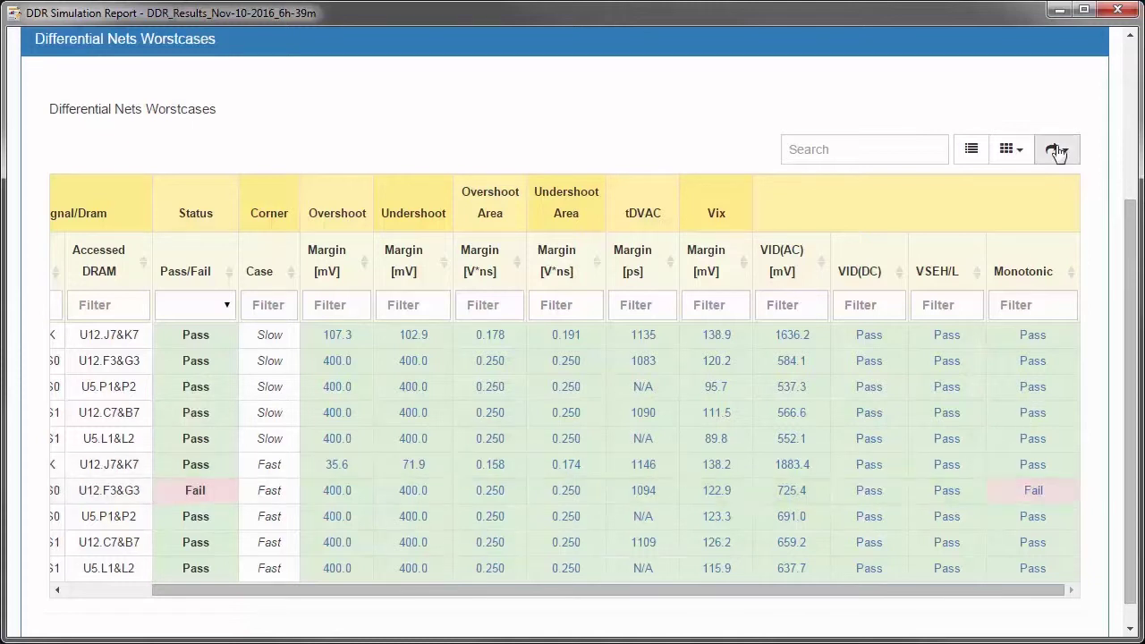
click(1117, 10)
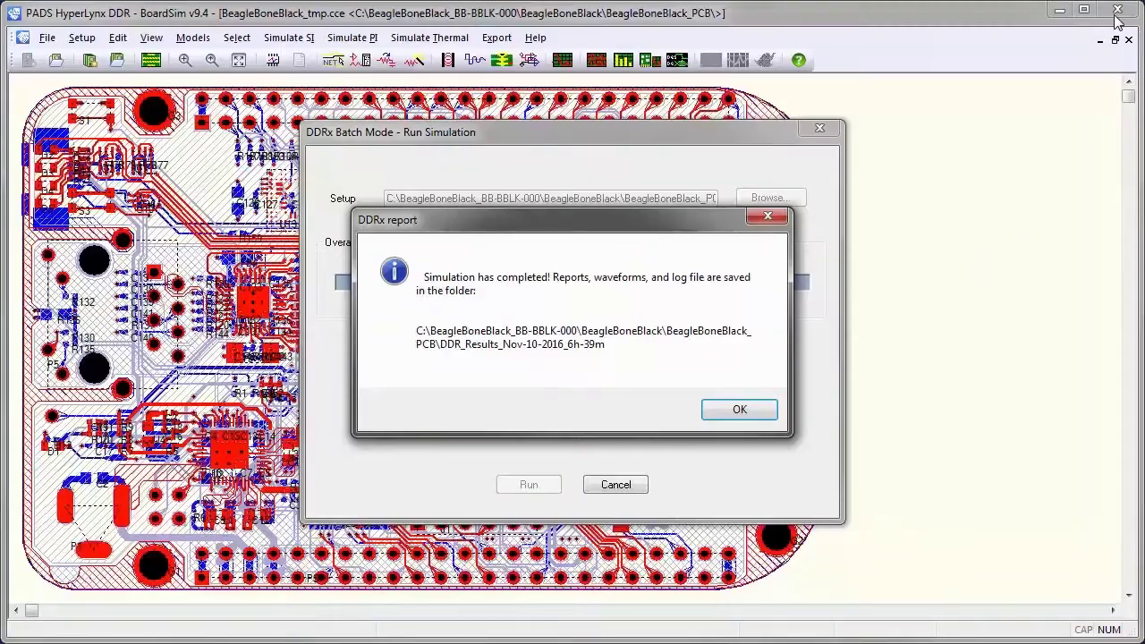
click(742, 410)
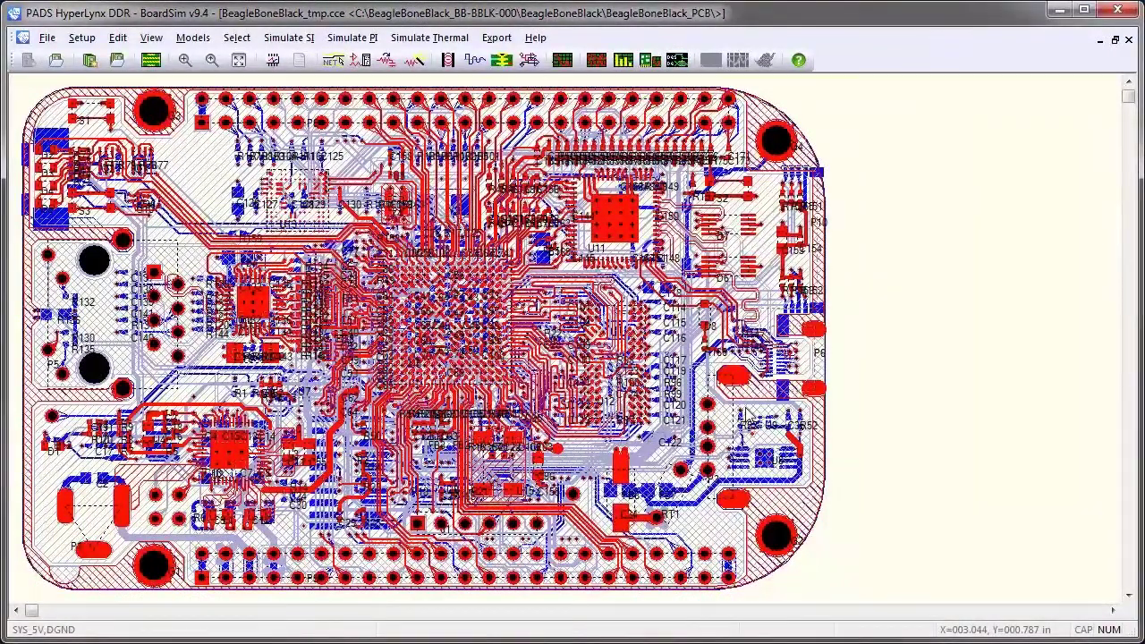